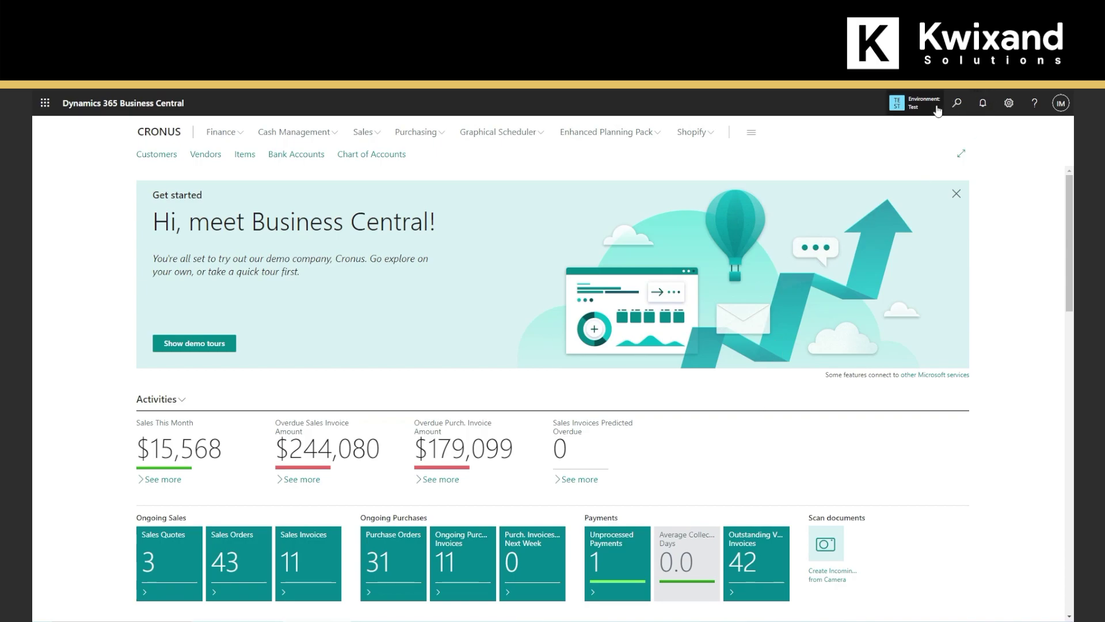
# - Review the Sales & Receivables Setup page and its customer group options, then return home
pyautogui.click(957, 103)
pyautogui.click(495, 157)
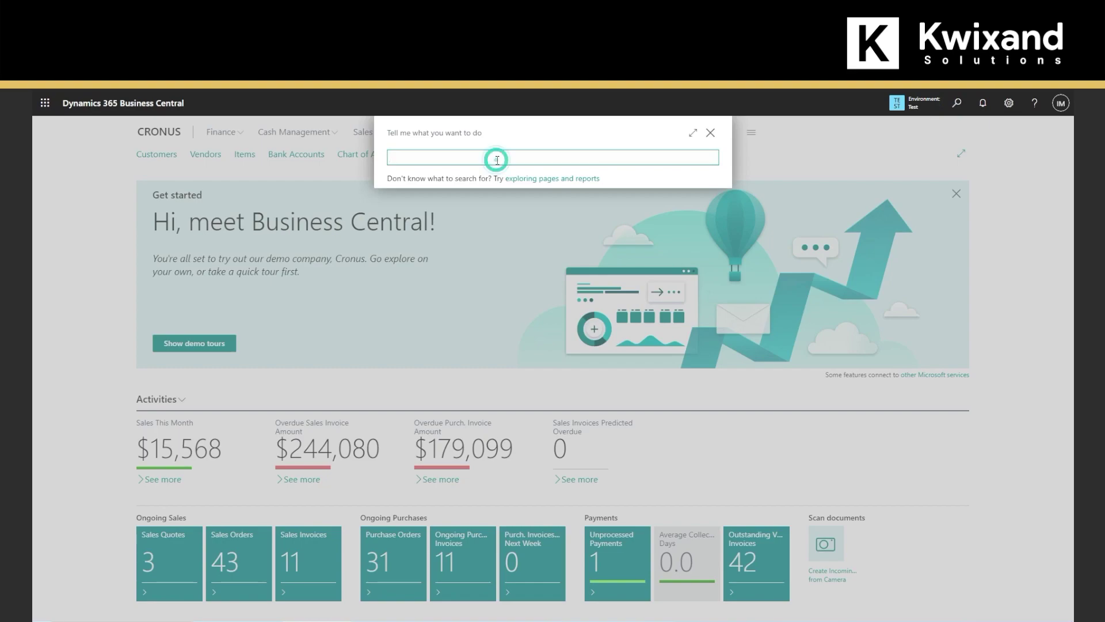
pyautogui.write('sales & re')
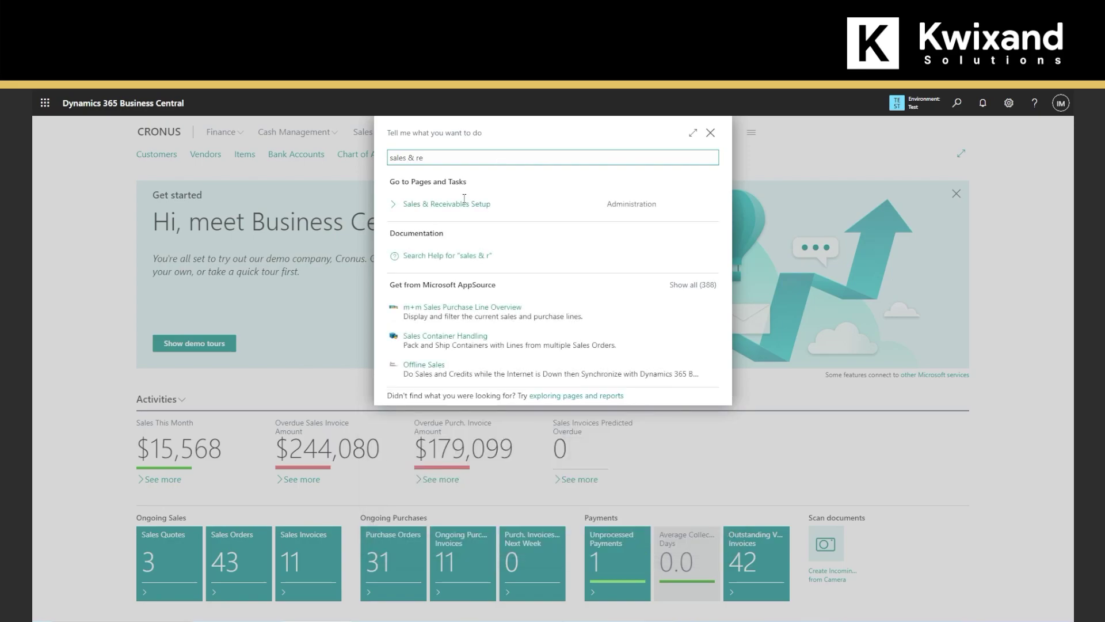
pyautogui.click(458, 205)
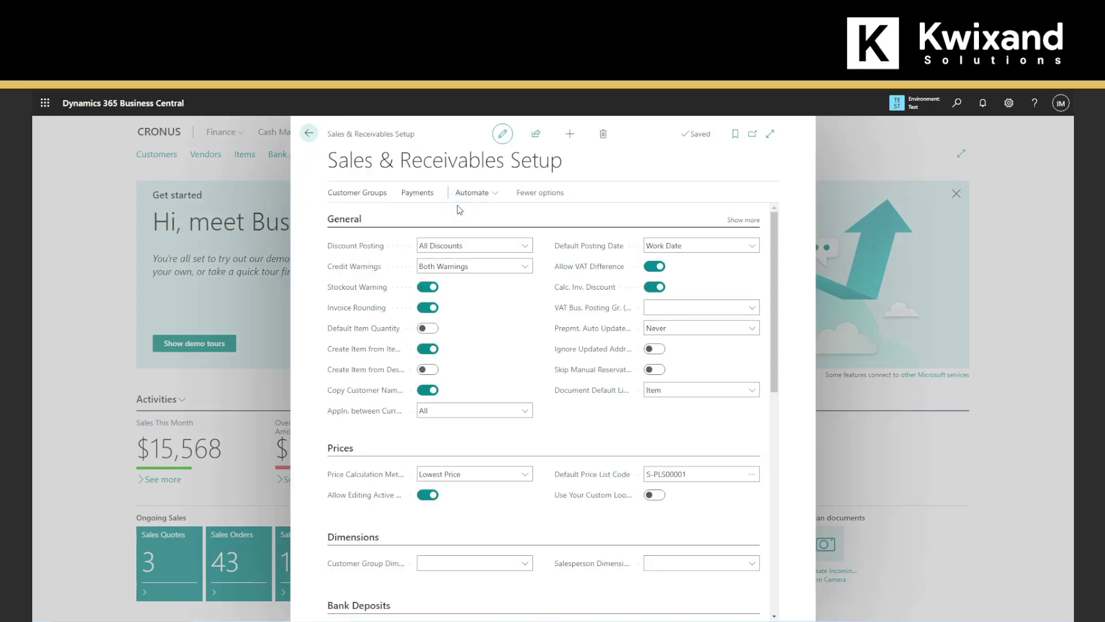
pyautogui.scroll(-2, 449, 408)
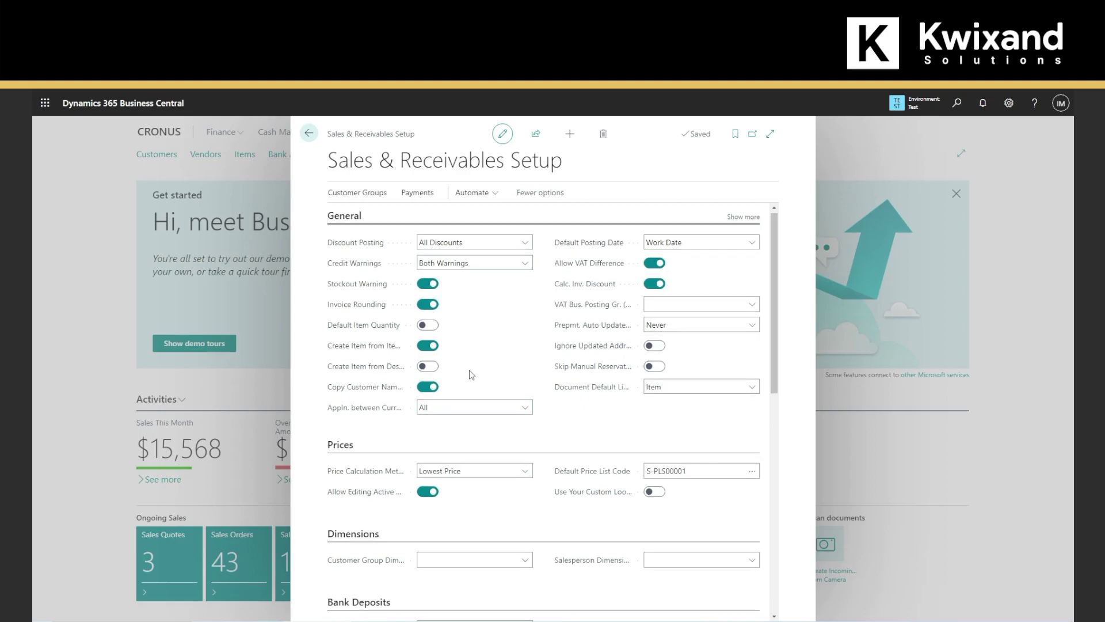
pyautogui.scroll(-6, 471, 374)
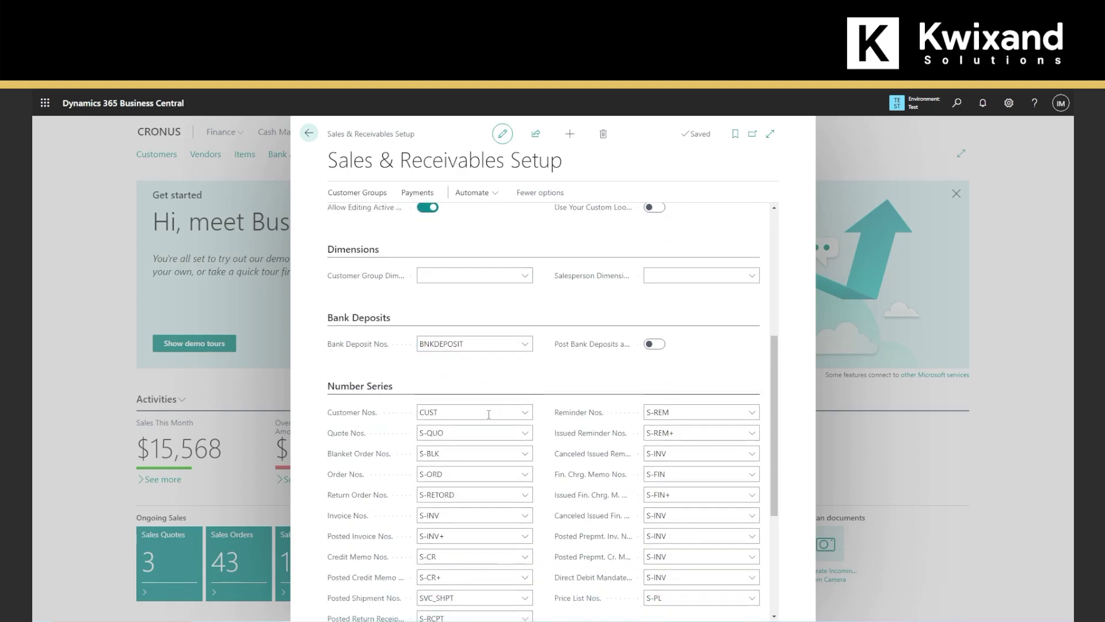
pyautogui.scroll(-2, 490, 420)
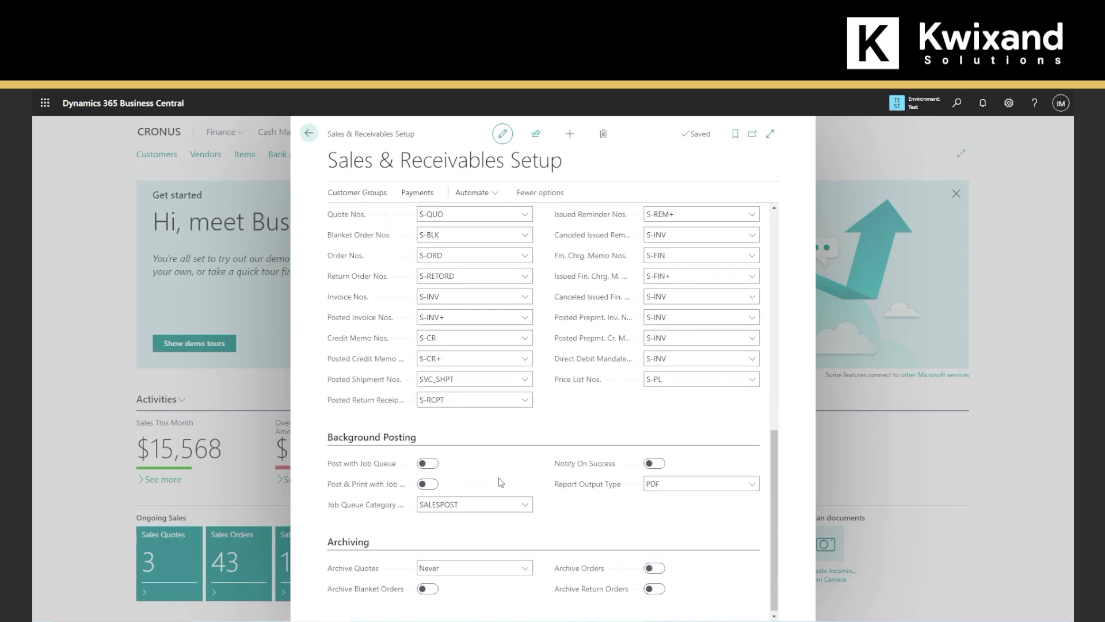
pyautogui.scroll(6, 496, 481)
pyautogui.scroll(2, 493, 449)
pyautogui.click(357, 193)
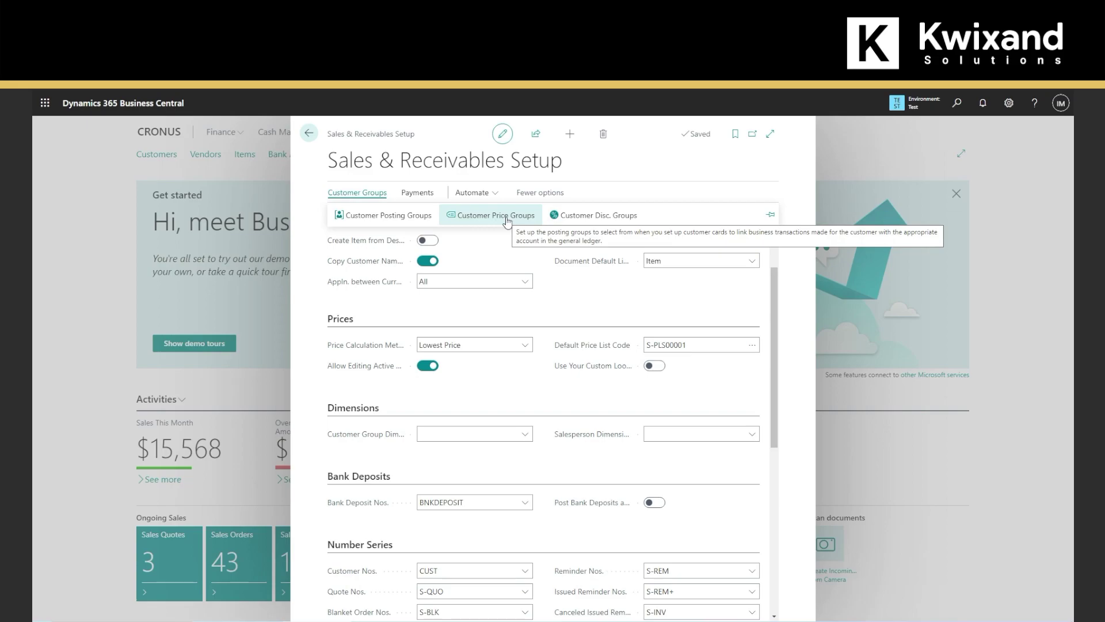
pyautogui.click(309, 134)
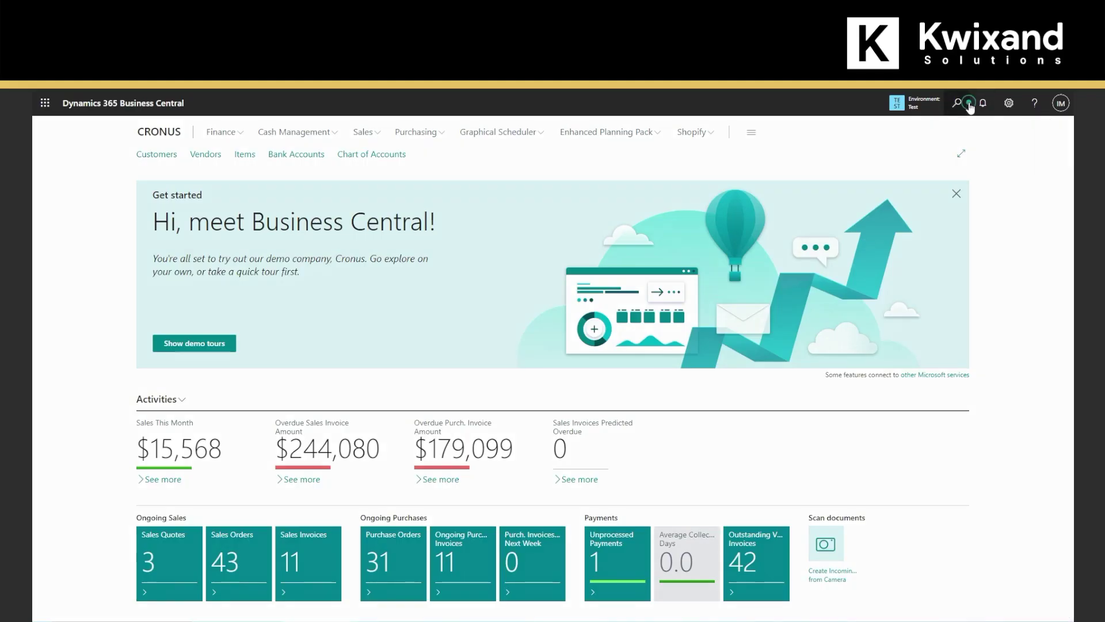
# - Search 'sale qu' and open the Sales Quotes list
pyautogui.click(968, 104)
pyautogui.write('sale q')
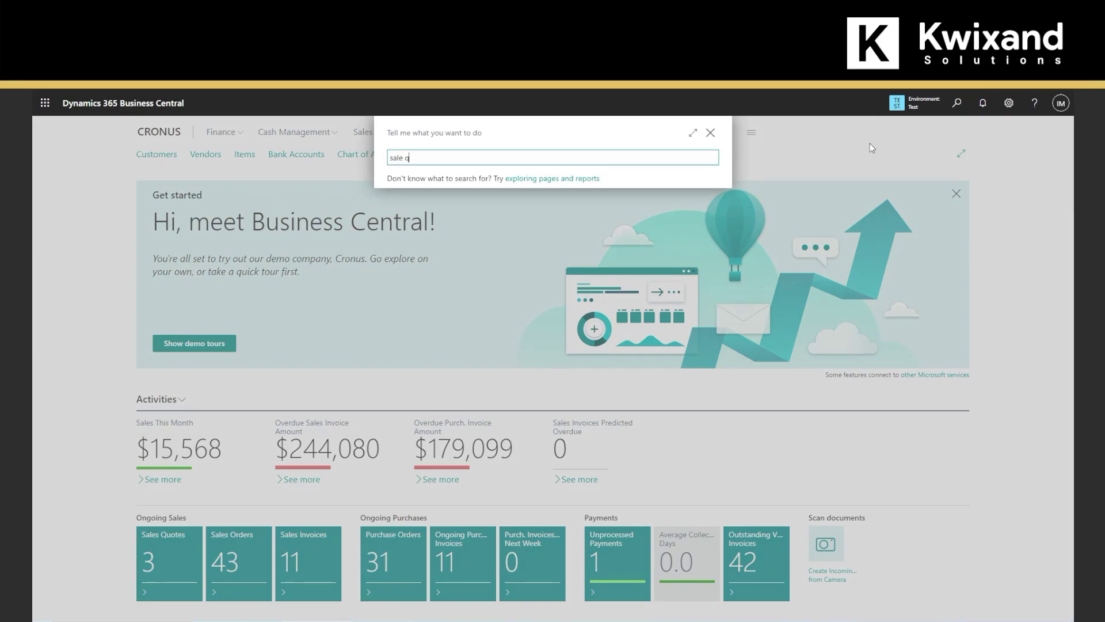
pyautogui.write('u')
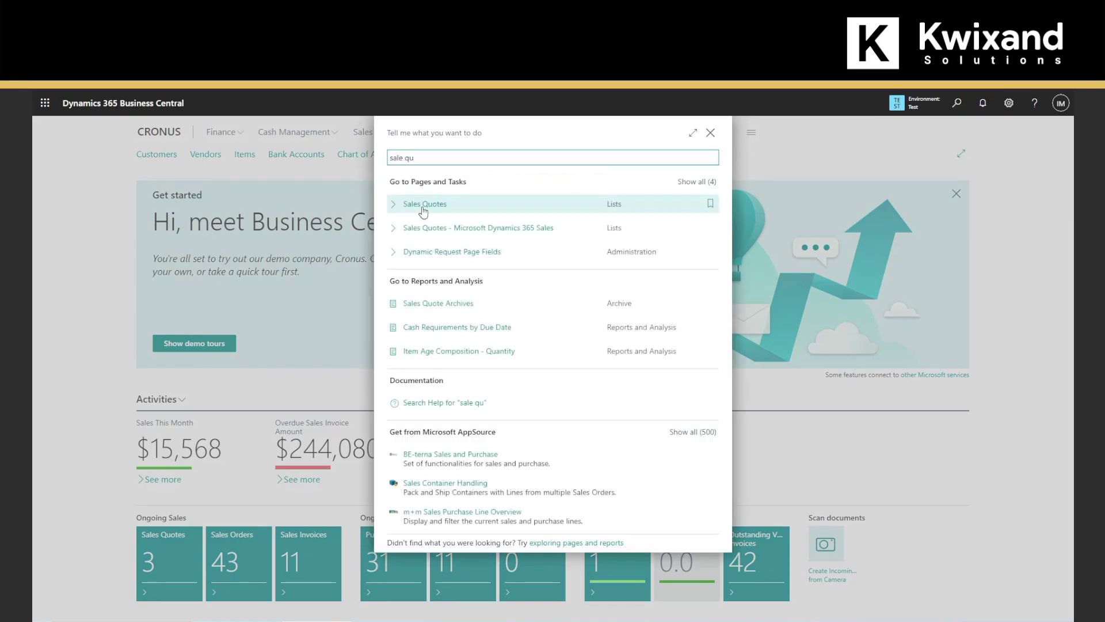
pyautogui.click(423, 205)
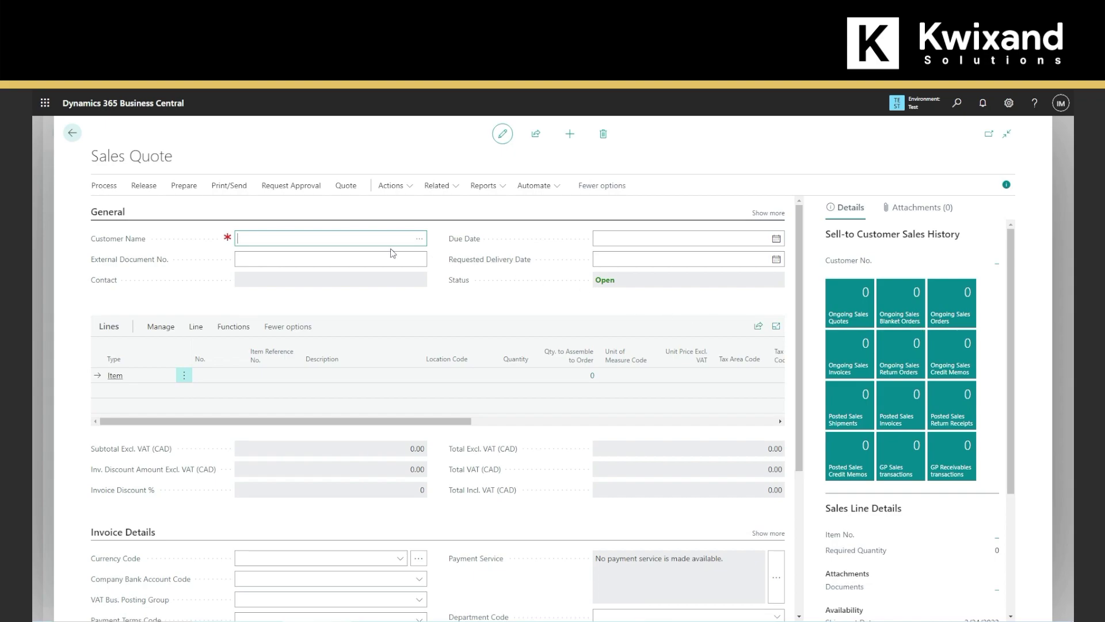
# - Set the quote's customer to Adatum Corporation and add item 100019 on the first line
pyautogui.click(354, 235)
pyautogui.press('Tab')
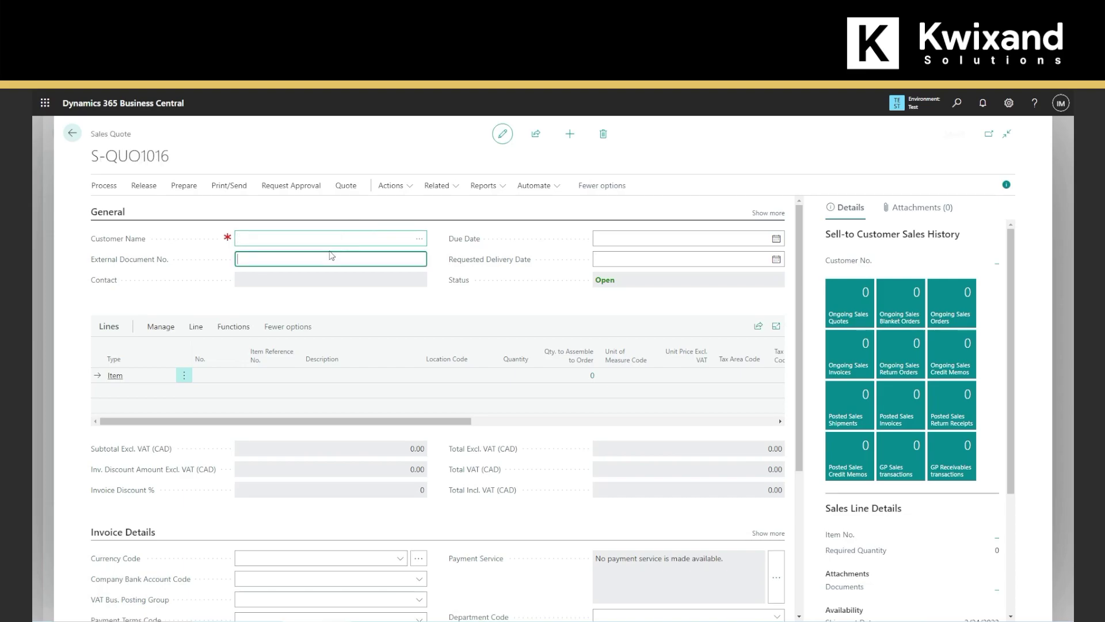
pyautogui.click(418, 239)
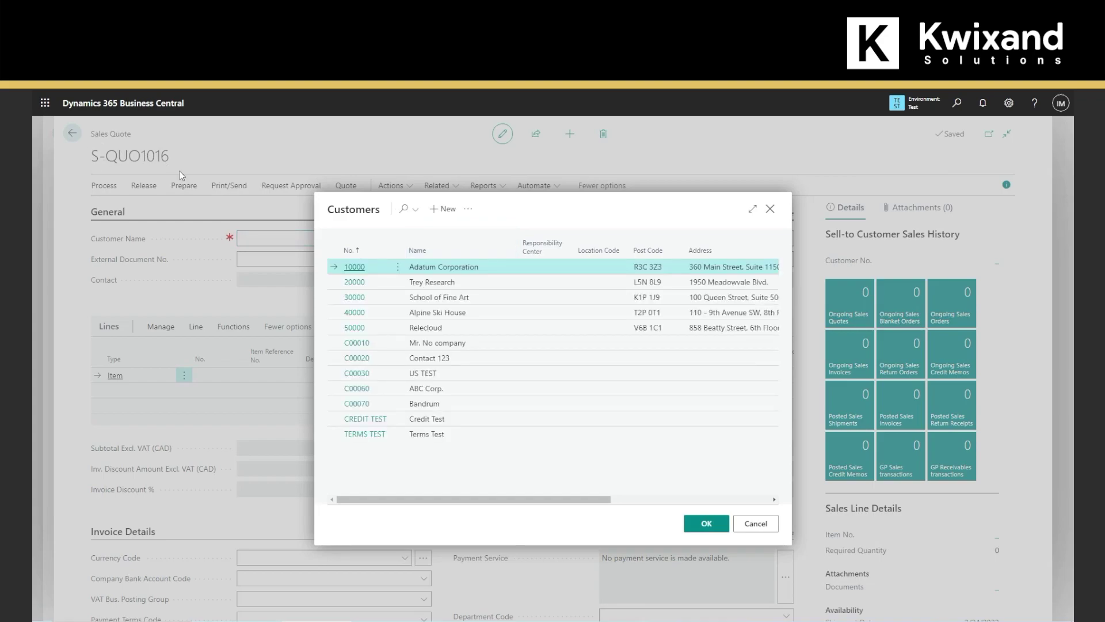
pyautogui.click(358, 268)
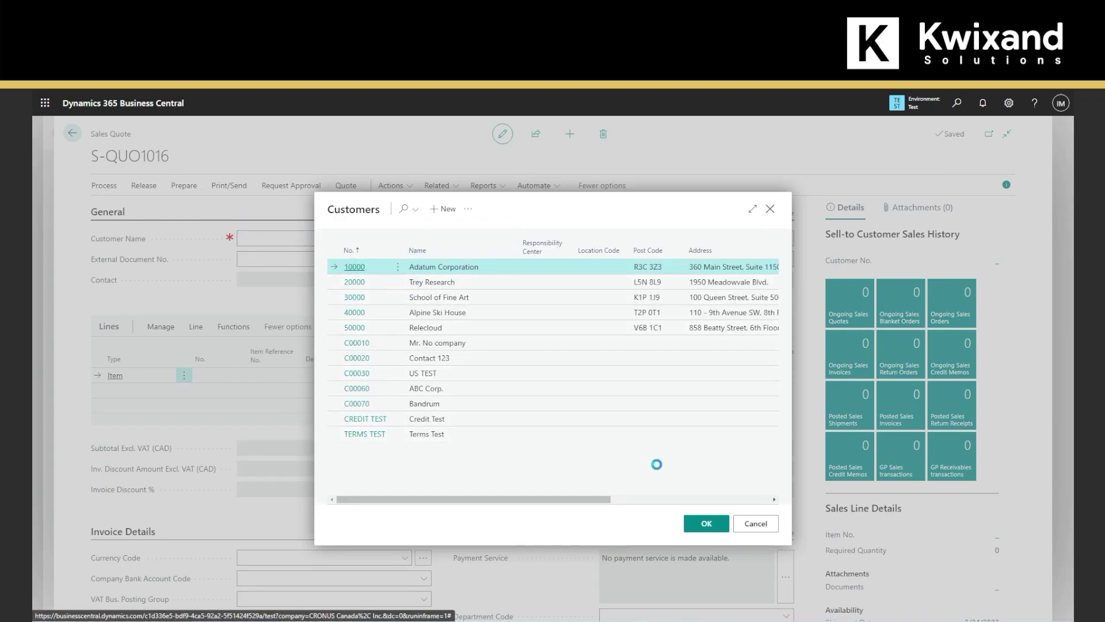
pyautogui.click(706, 522)
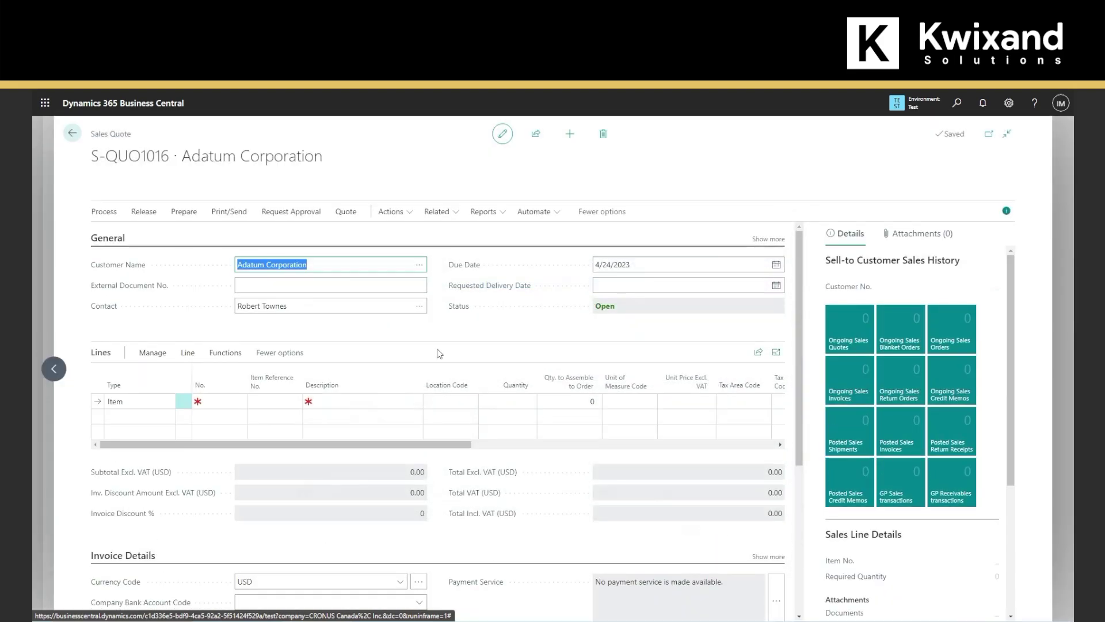
pyautogui.click(203, 401)
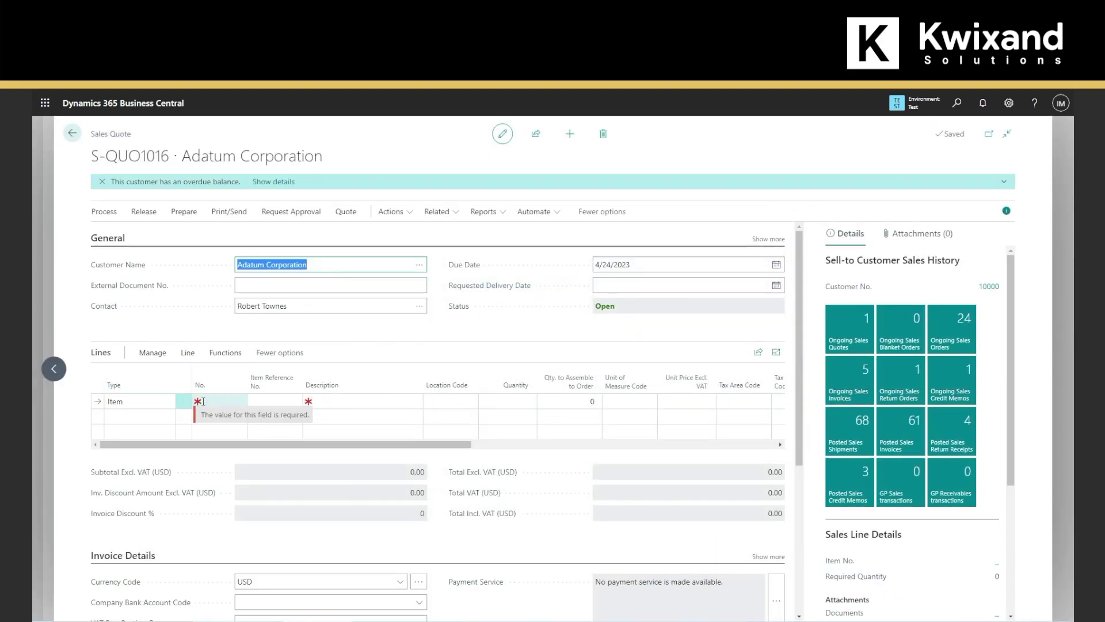
pyautogui.click(240, 402)
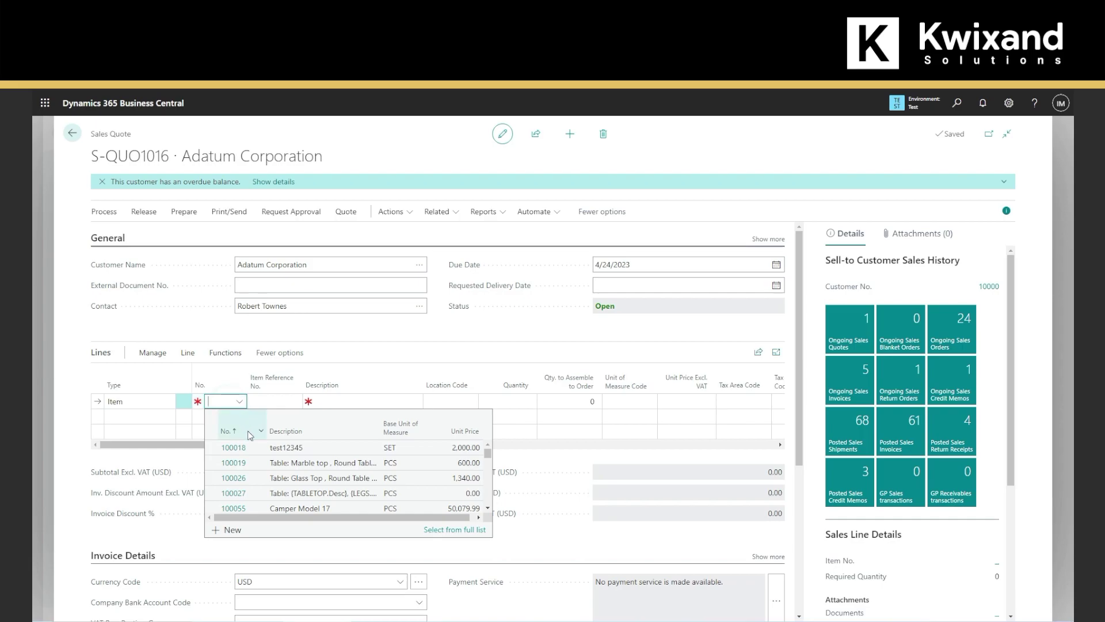
pyautogui.click(280, 462)
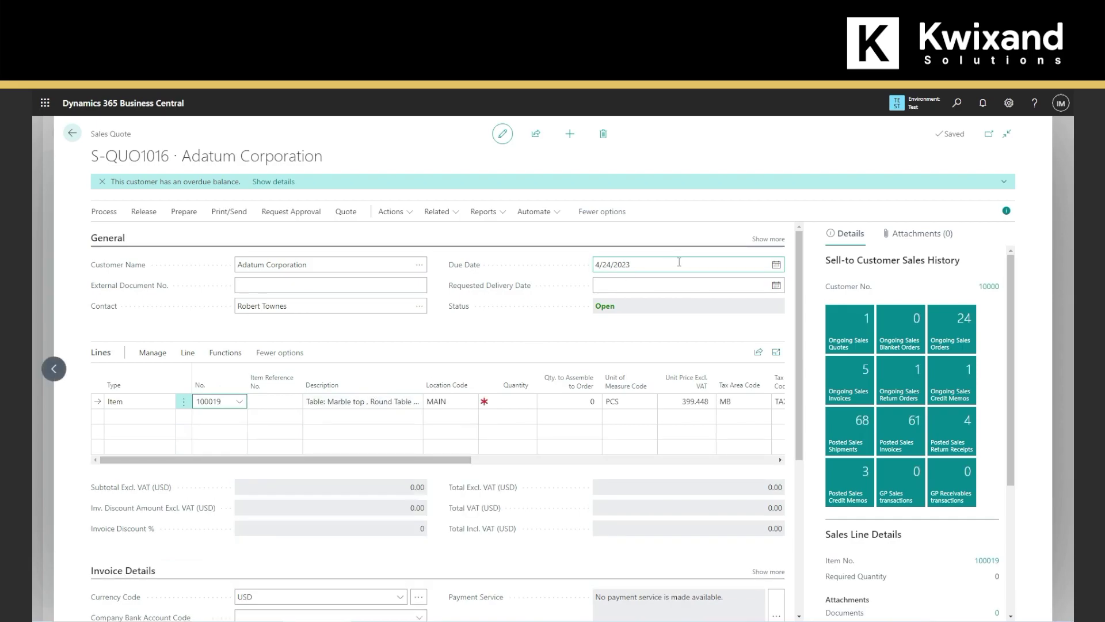
# - Set the due date to 4/29/2023 and the requested delivery date to 3/30/2023
pyautogui.click(725, 264)
pyautogui.click(776, 264)
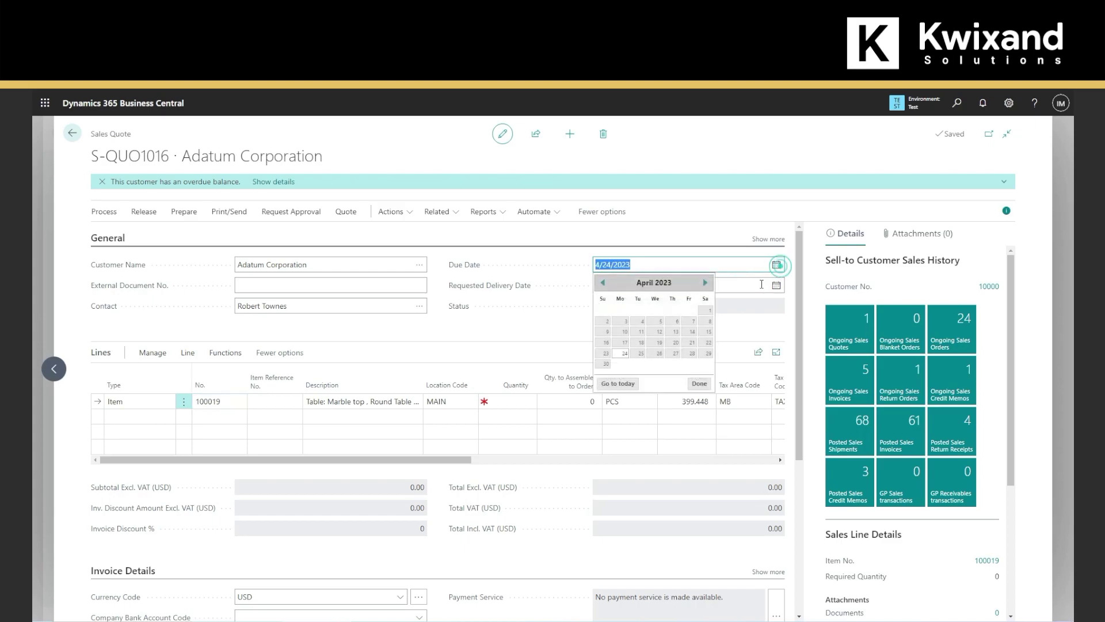
pyautogui.click(708, 353)
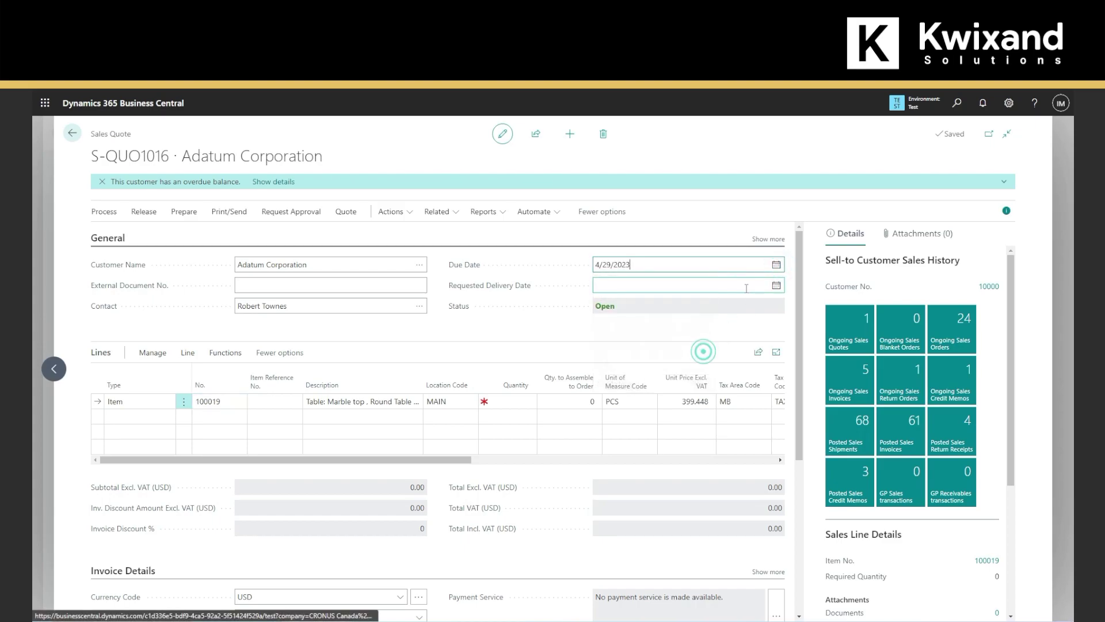
pyautogui.click(775, 287)
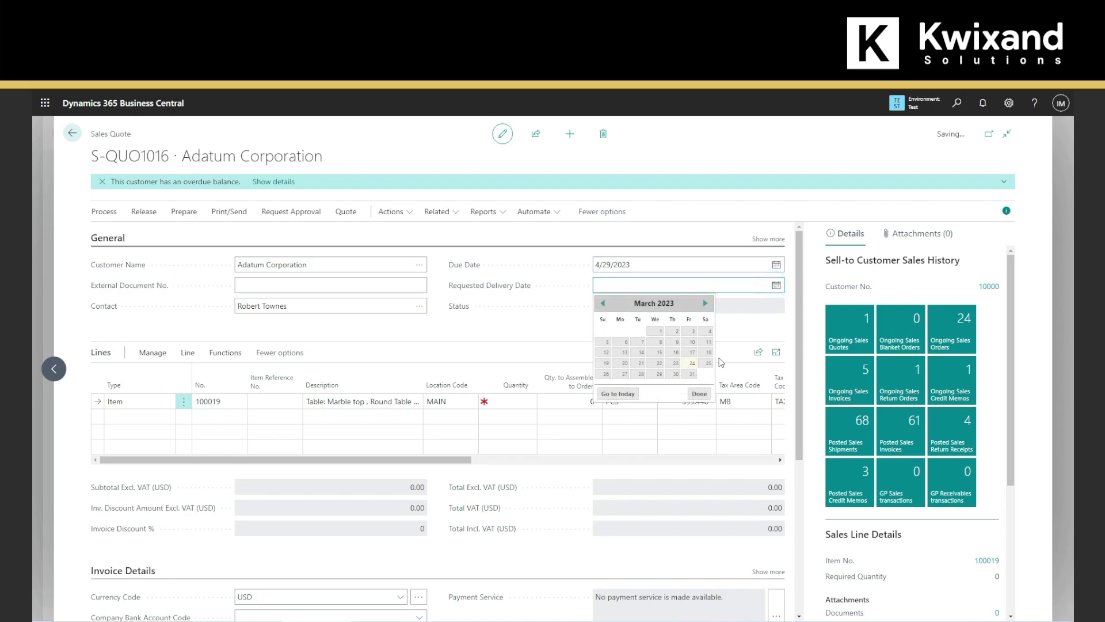
pyautogui.click(674, 374)
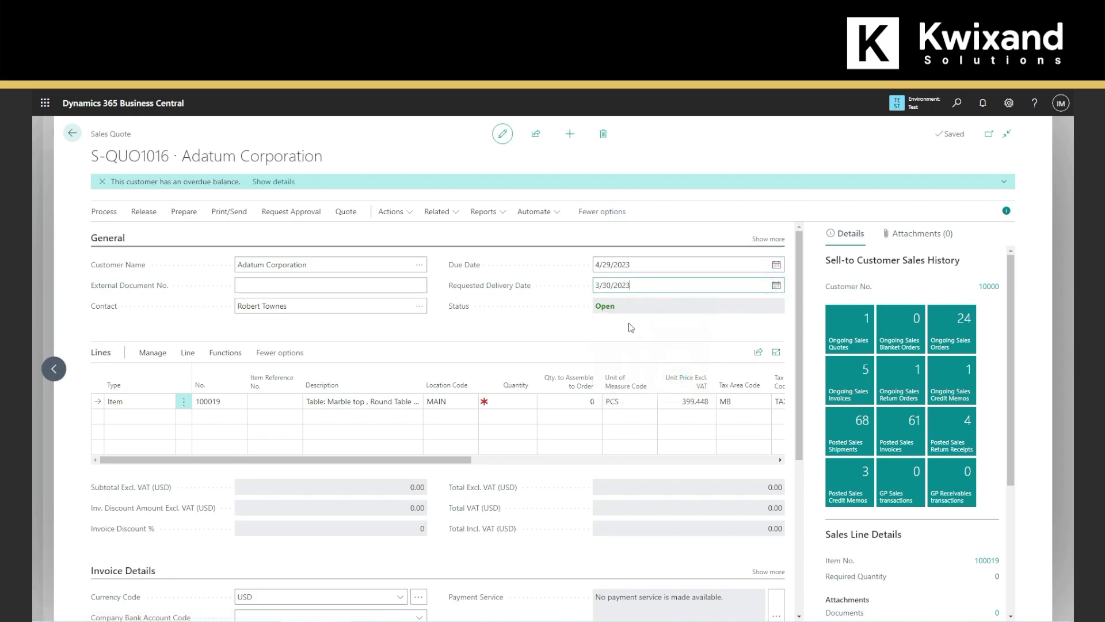
# - Give the item 100019 line quantity 3 and a 10% line discount
pyautogui.click(514, 402)
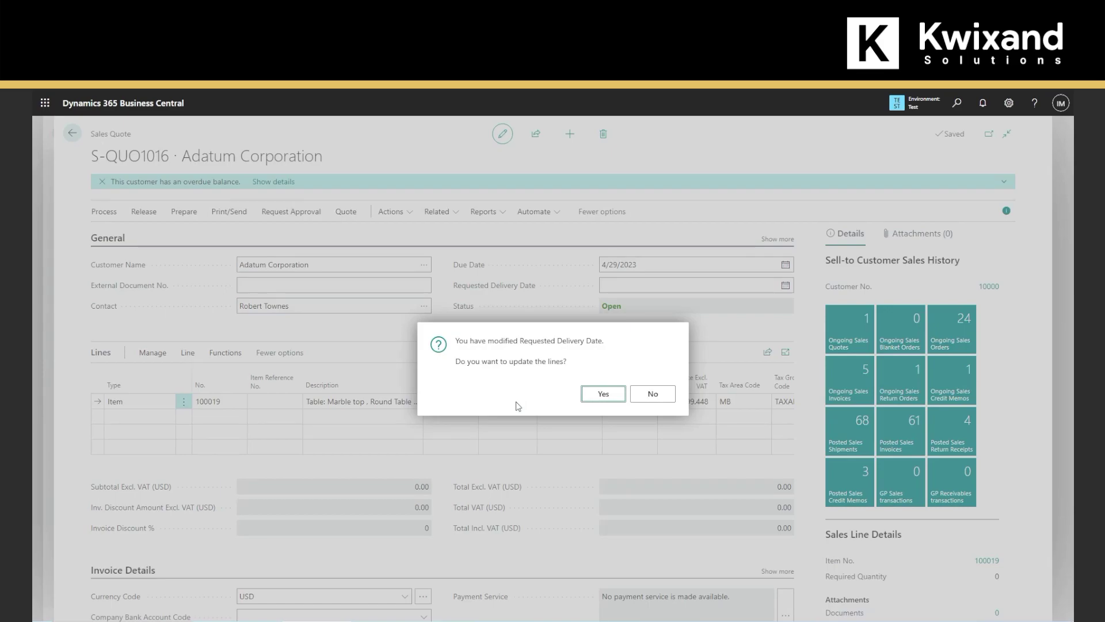
pyautogui.click(599, 398)
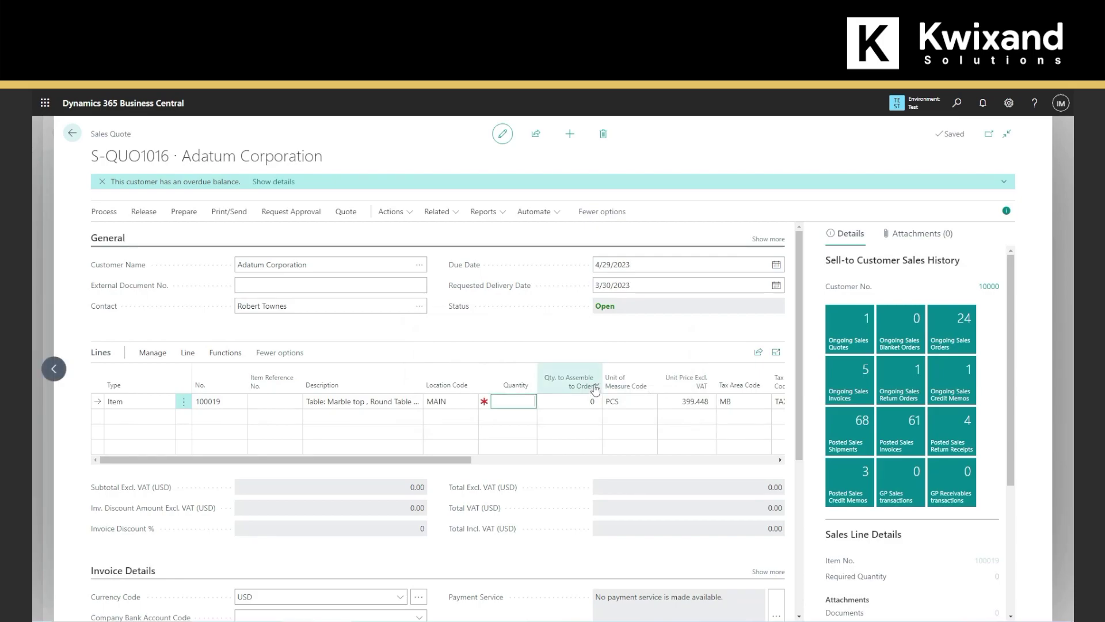
pyautogui.click(510, 401)
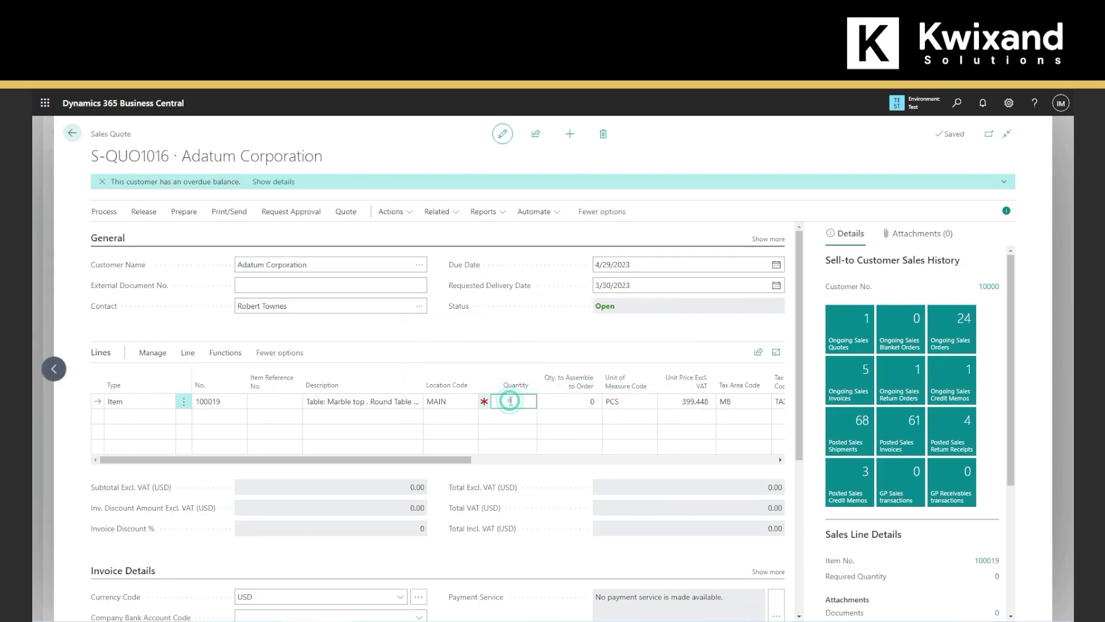
pyautogui.write('3')
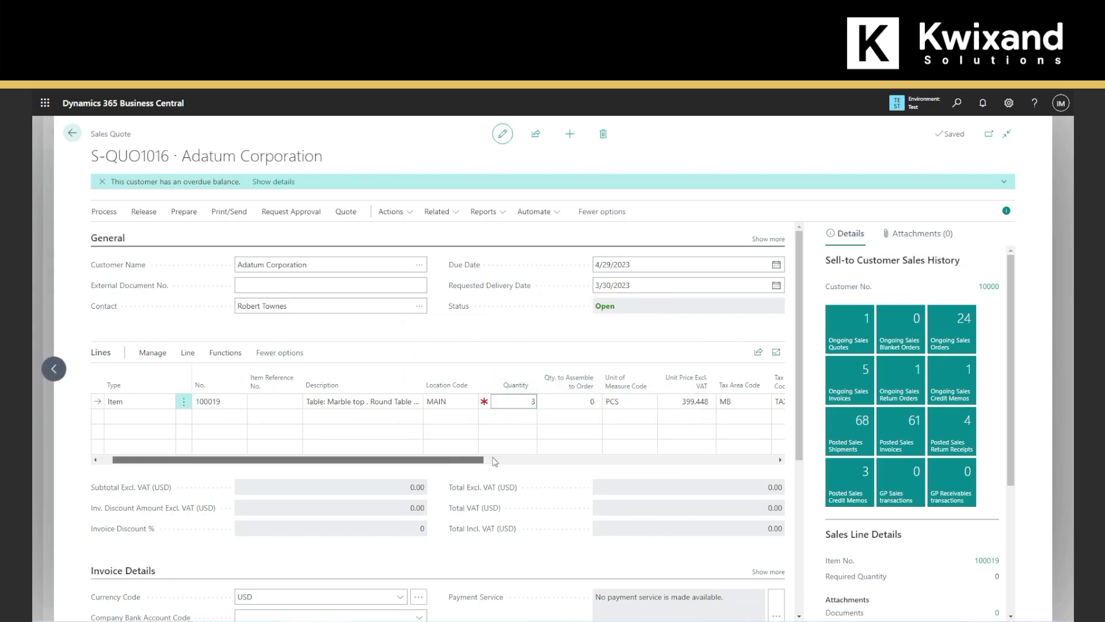
pyautogui.moveTo(451, 459); pyautogui.dragTo(611, 460)
pyautogui.click(571, 405)
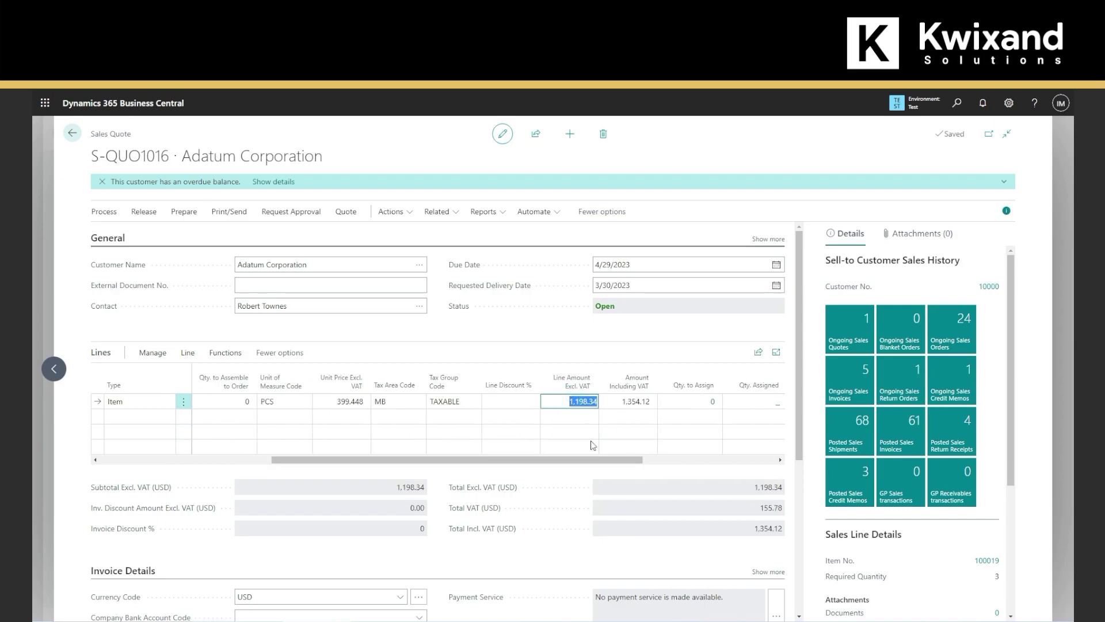
pyautogui.click(521, 406)
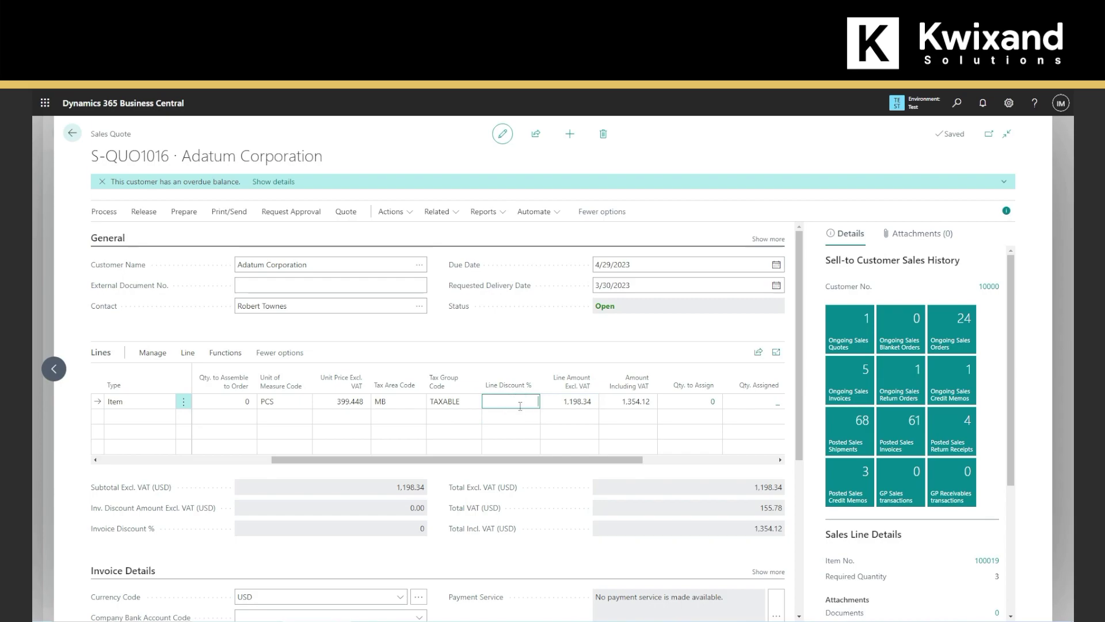
pyautogui.write('120')
pyautogui.press('BackSpace')
pyautogui.write('0')
pyautogui.moveTo(619, 458); pyautogui.dragTo(683, 464)
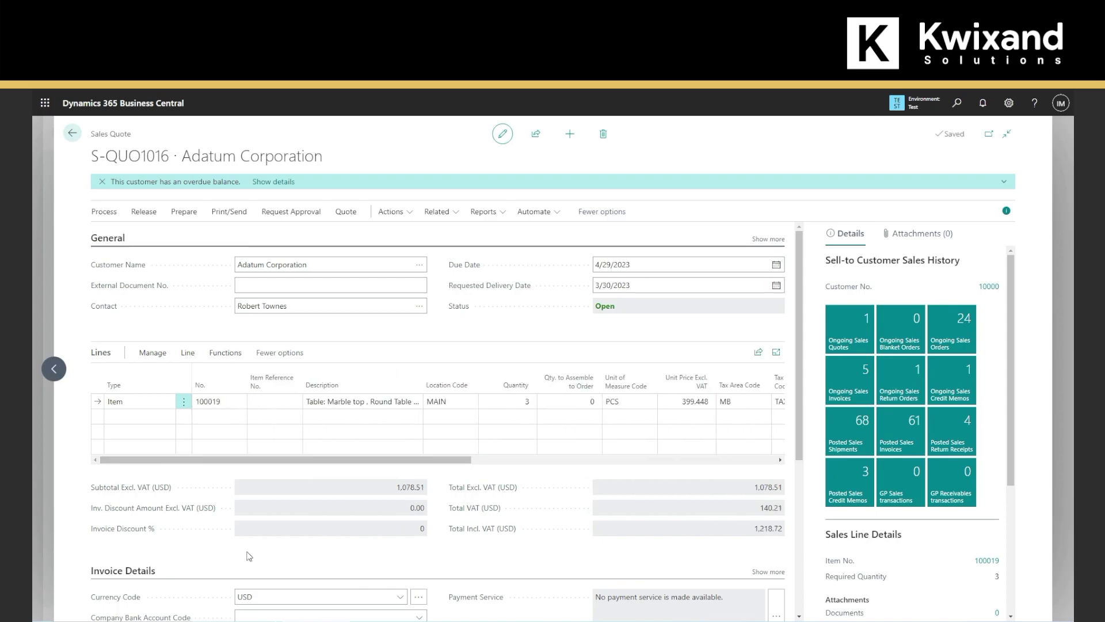
# - Choose 30 DAYS as the quote's payment terms code in Invoice Details
pyautogui.scroll(-4, 271, 452)
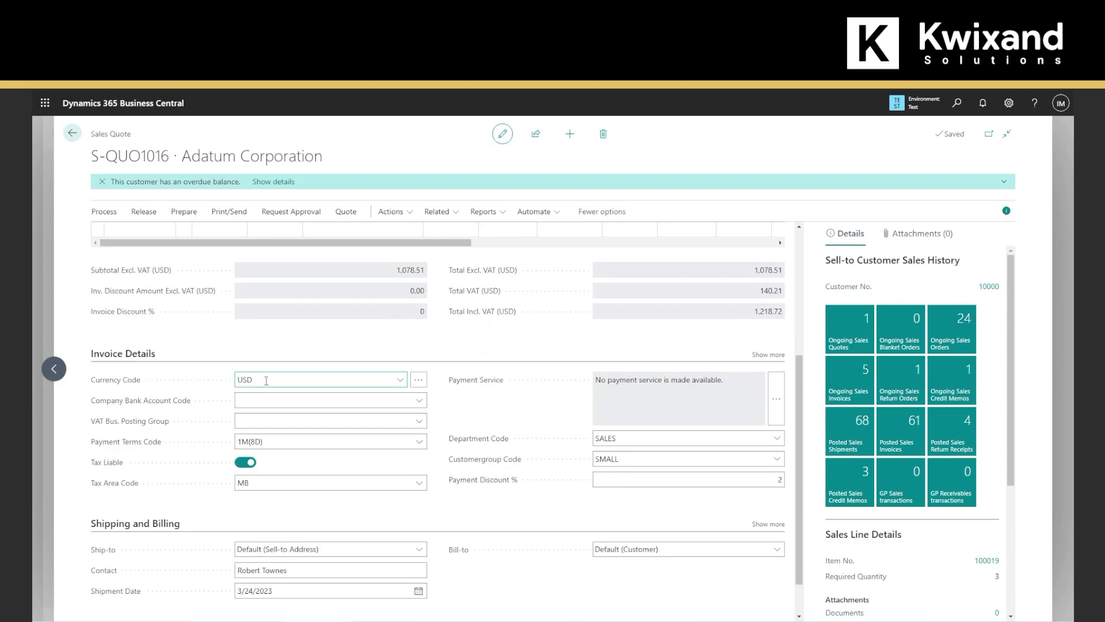
pyautogui.click(422, 443)
pyautogui.click(266, 531)
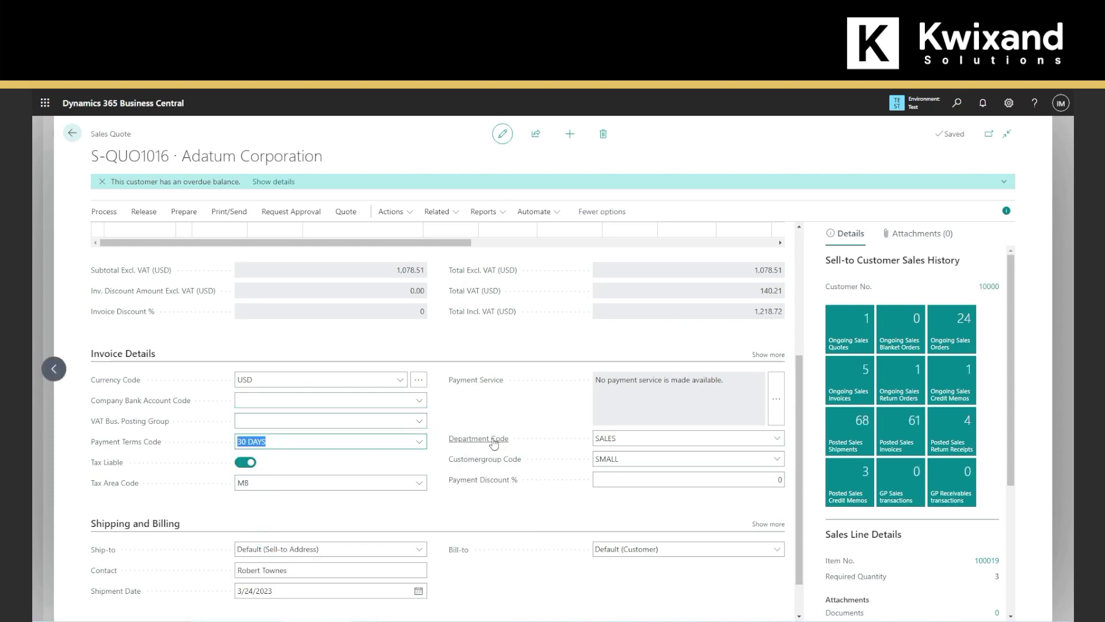
pyautogui.scroll(-1, 492, 452)
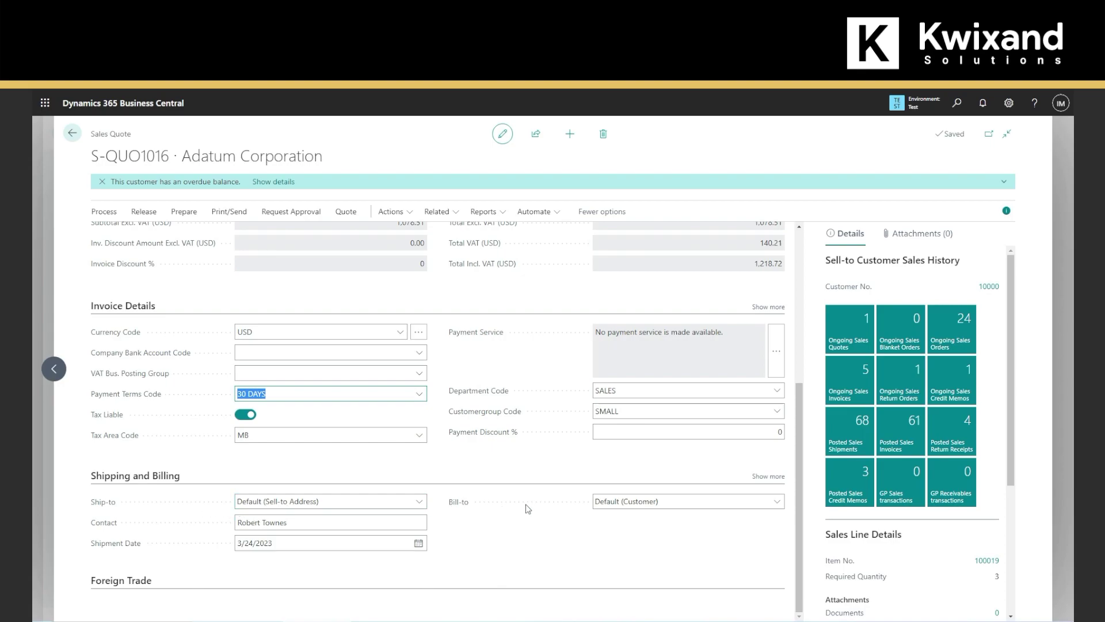
pyautogui.scroll(5, 526, 507)
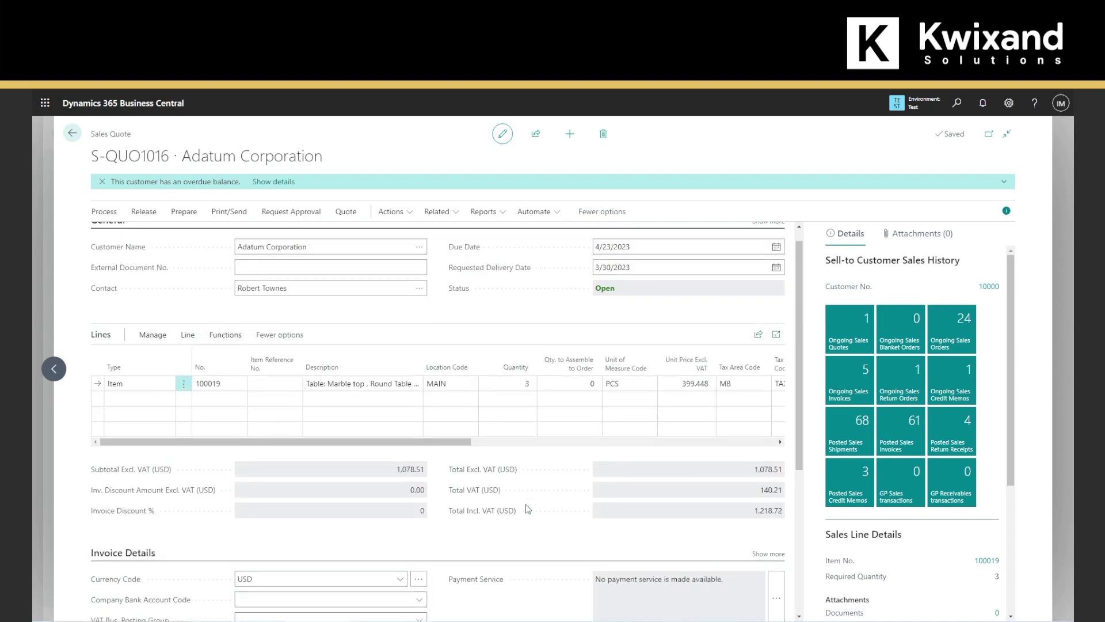
# - Release quote S-QUO1016, then view and close the Print/Send options without sending
pyautogui.click(144, 211)
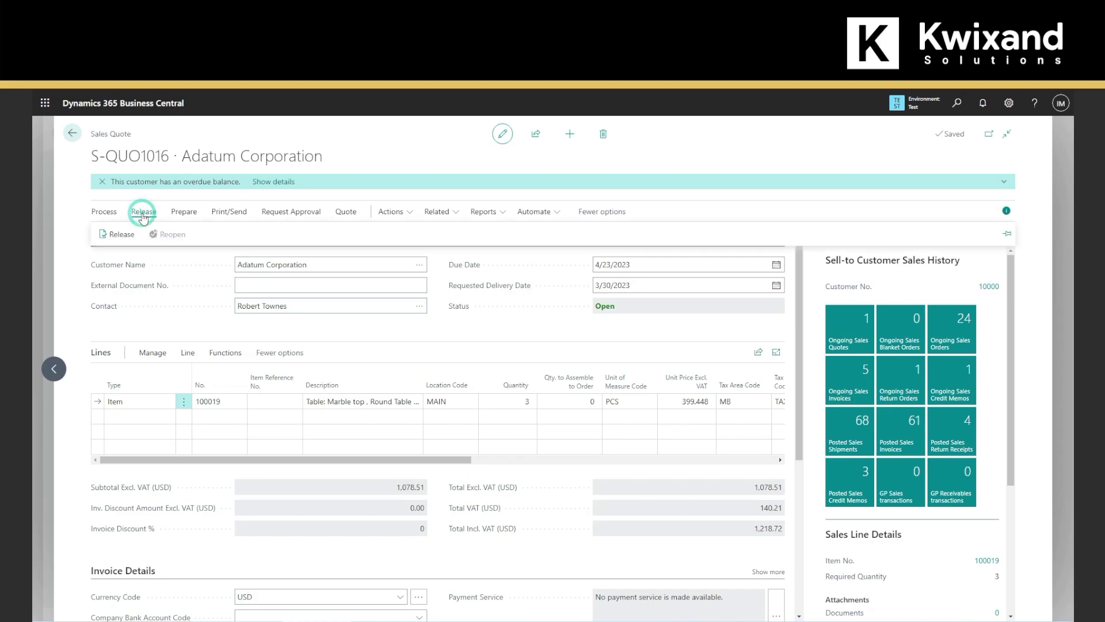
pyautogui.click(118, 235)
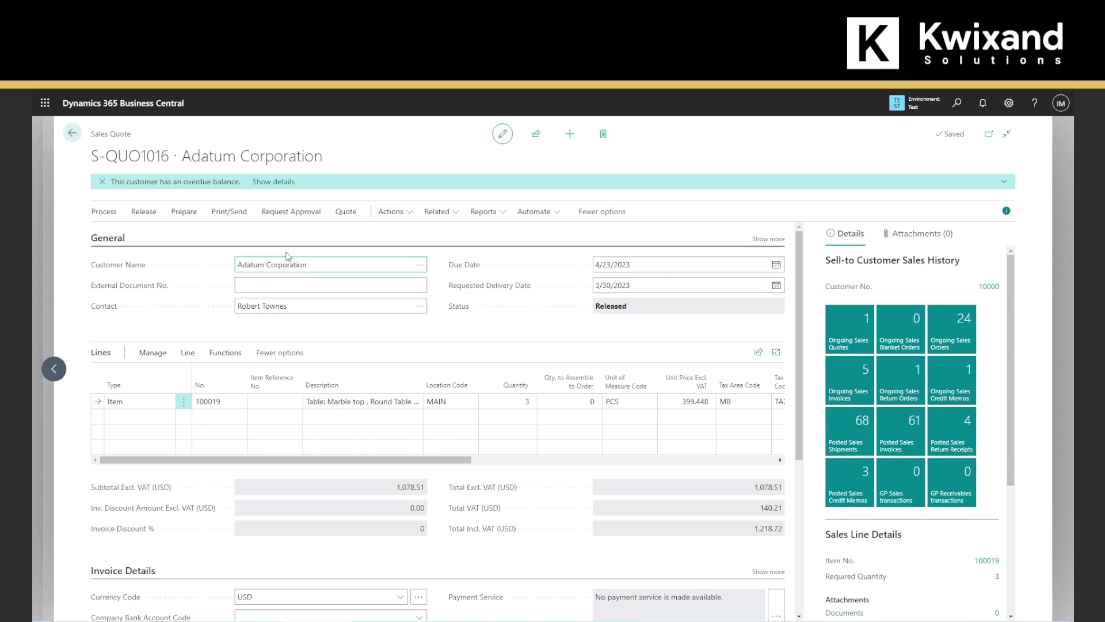
pyautogui.click(227, 212)
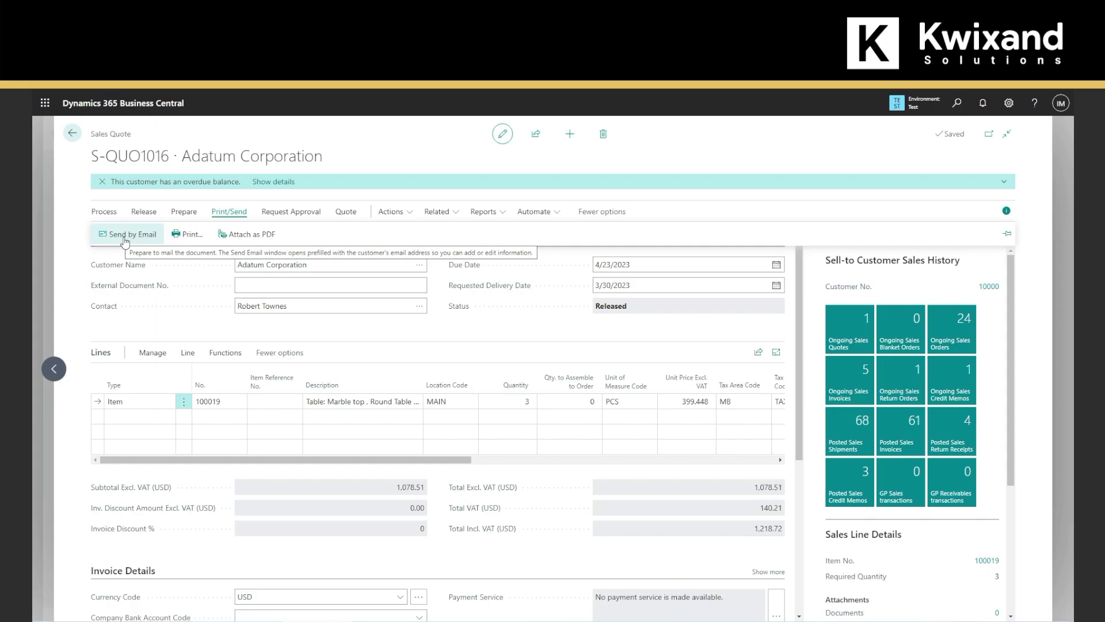
pyautogui.click(375, 171)
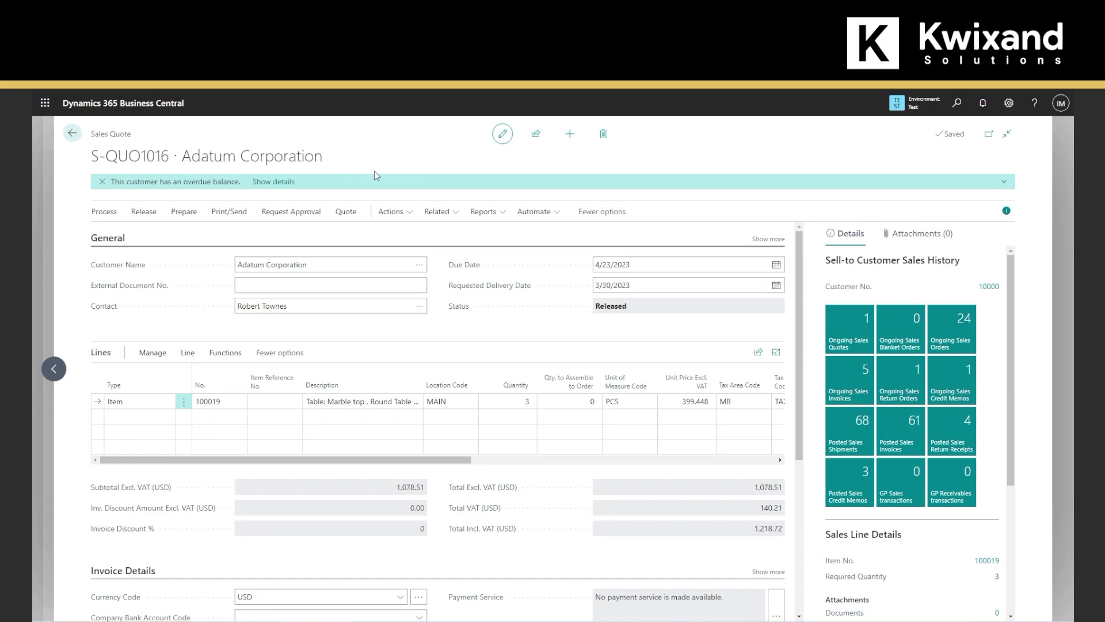
# - Make Order from quote S-QUO1016 and open the resulting sales order S-ORD101187
pyautogui.click(391, 211)
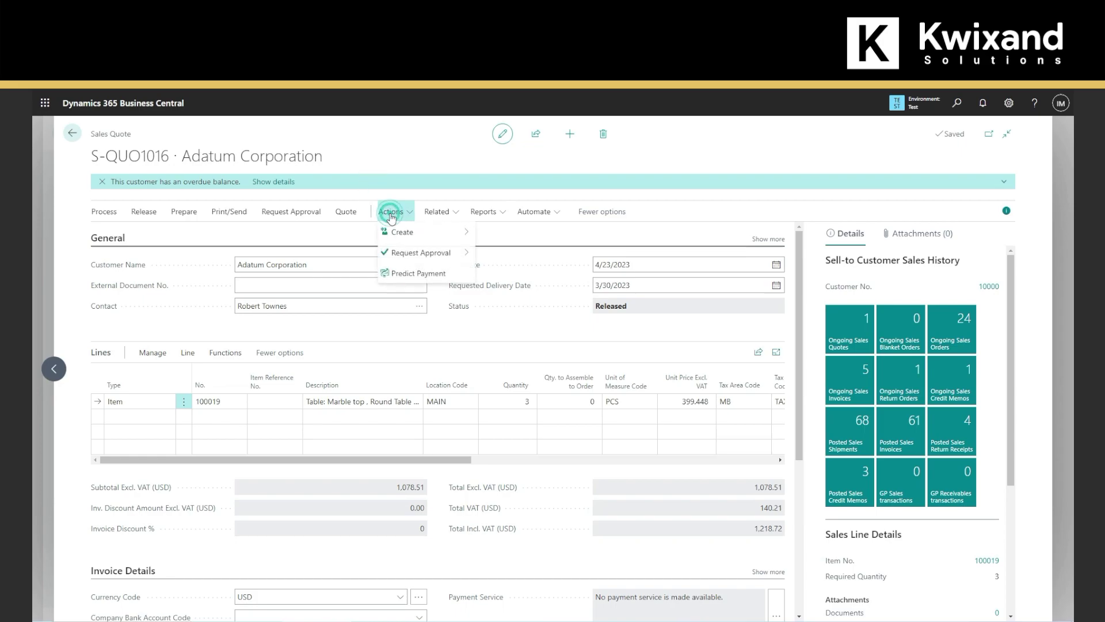
pyautogui.click(401, 232)
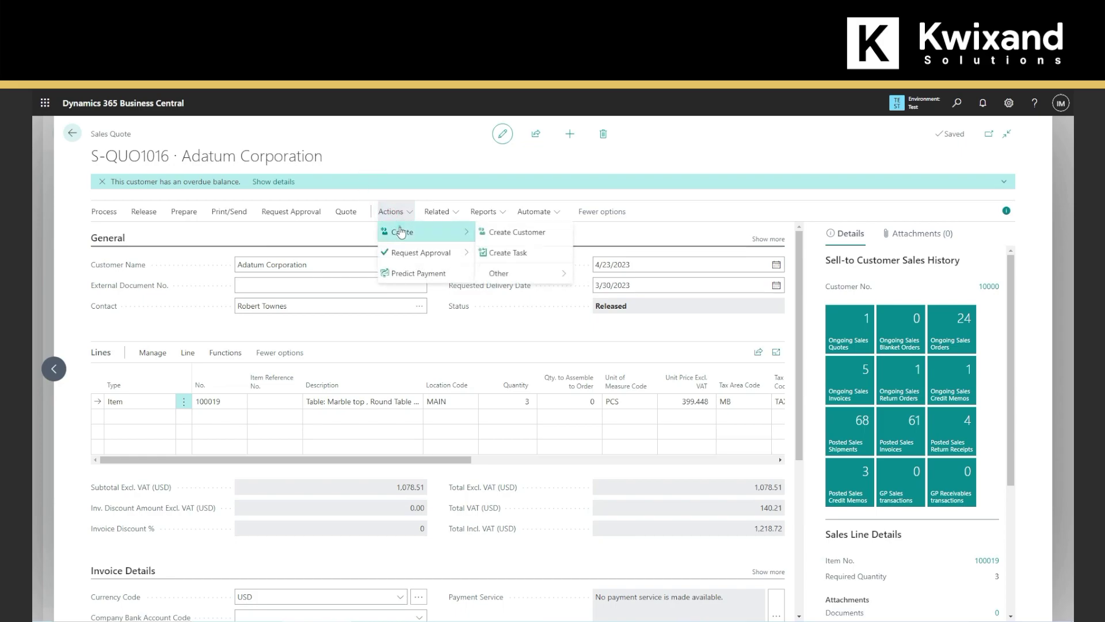
pyautogui.click(534, 274)
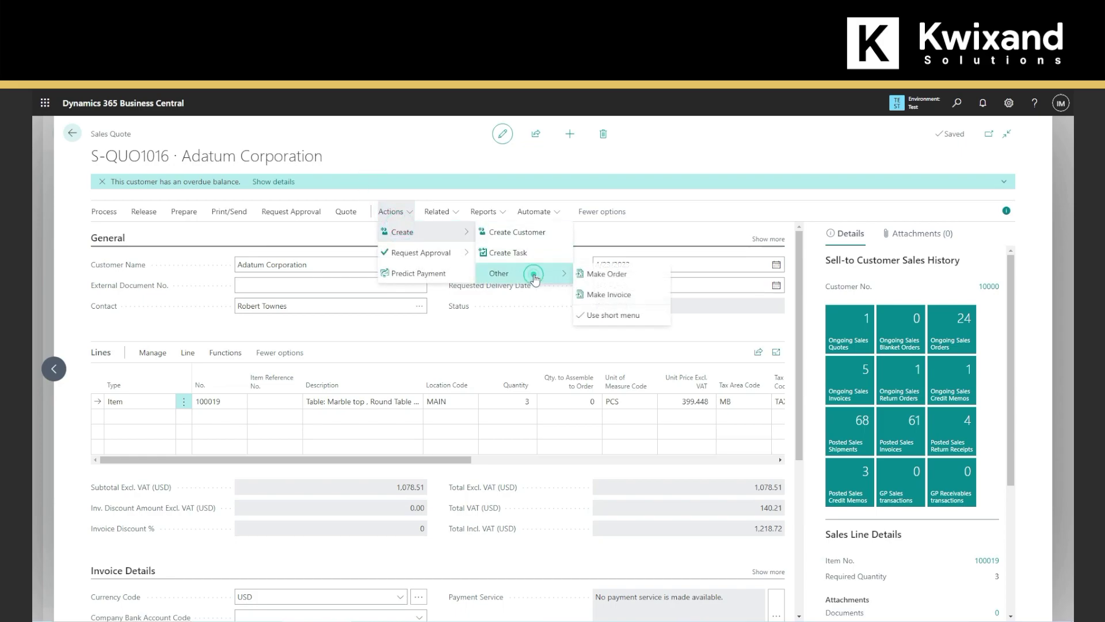
pyautogui.click(607, 276)
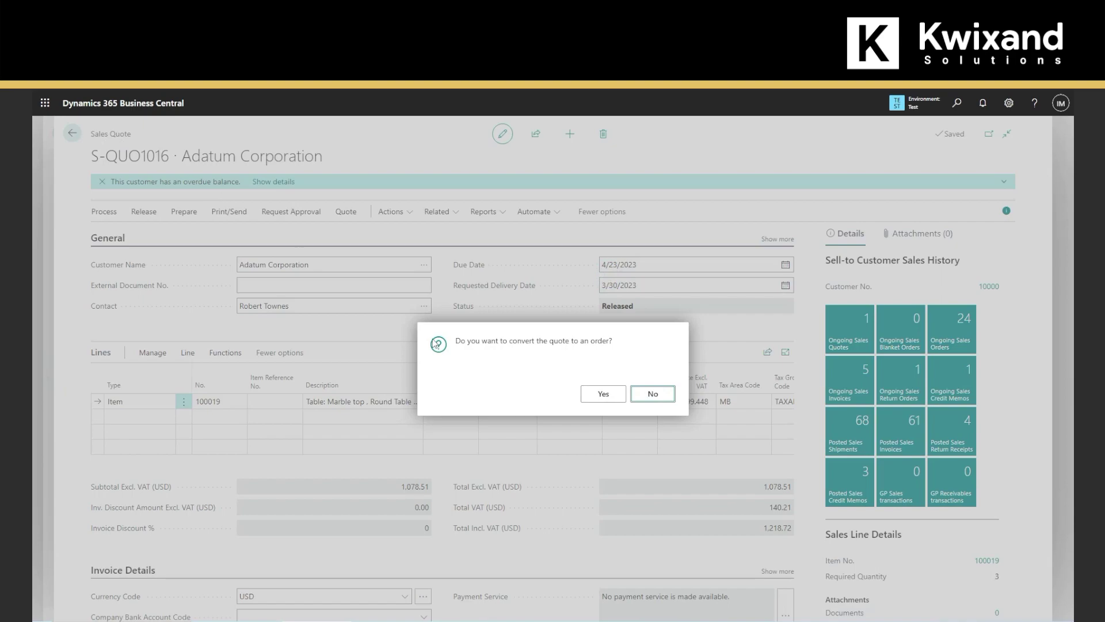
pyautogui.click(600, 394)
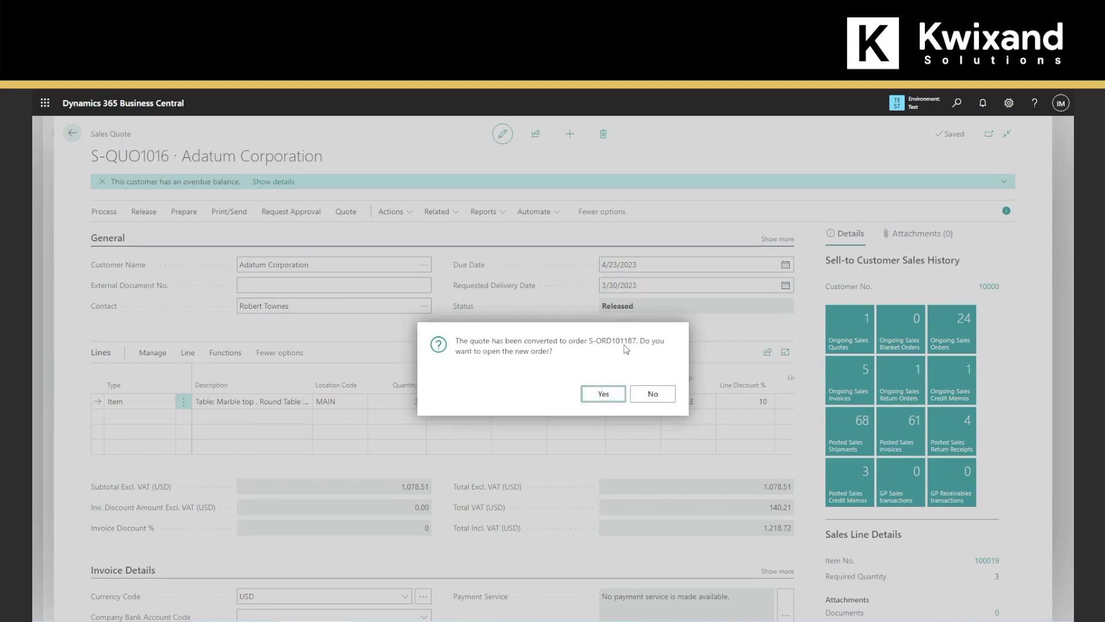
pyautogui.click(600, 394)
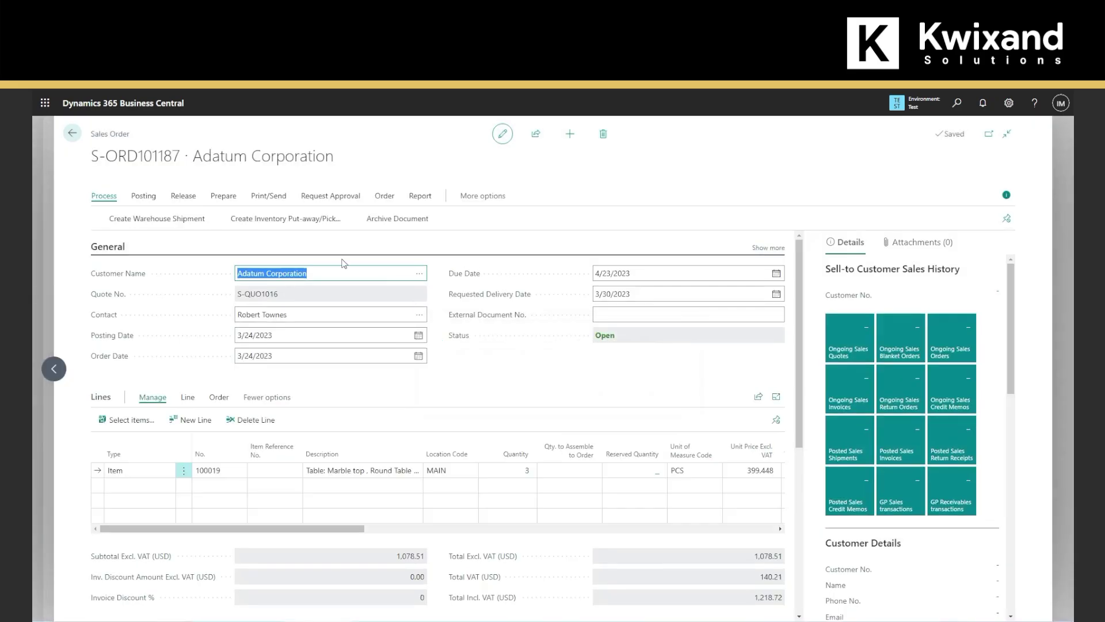
# - Close the Sales Order information tip and dismiss the overdue-balance notification
pyautogui.click(105, 138)
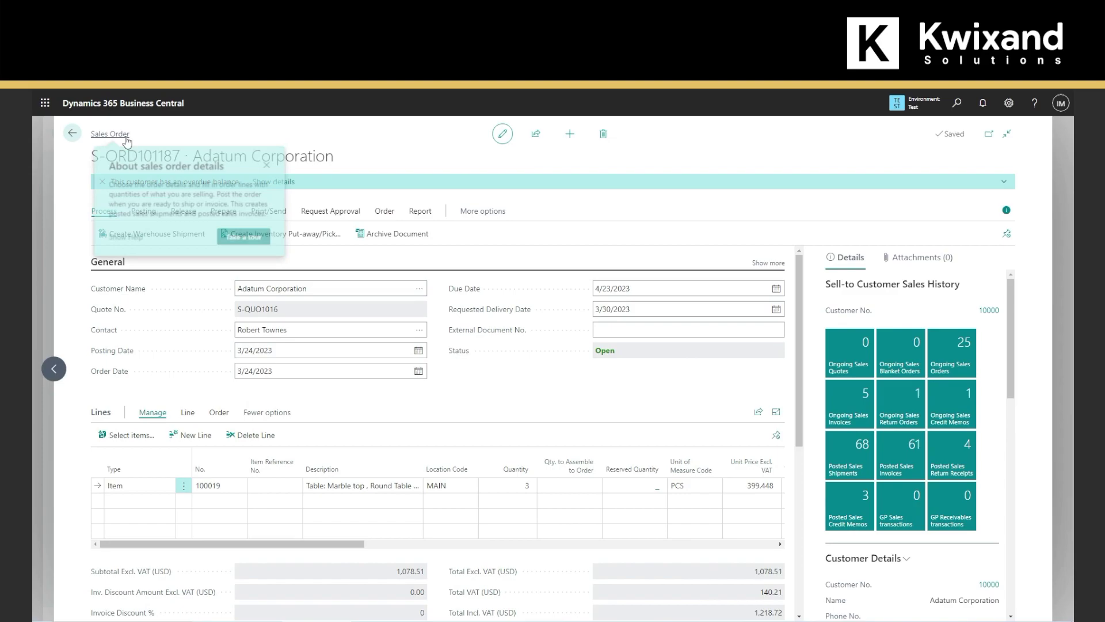
pyautogui.click(296, 166)
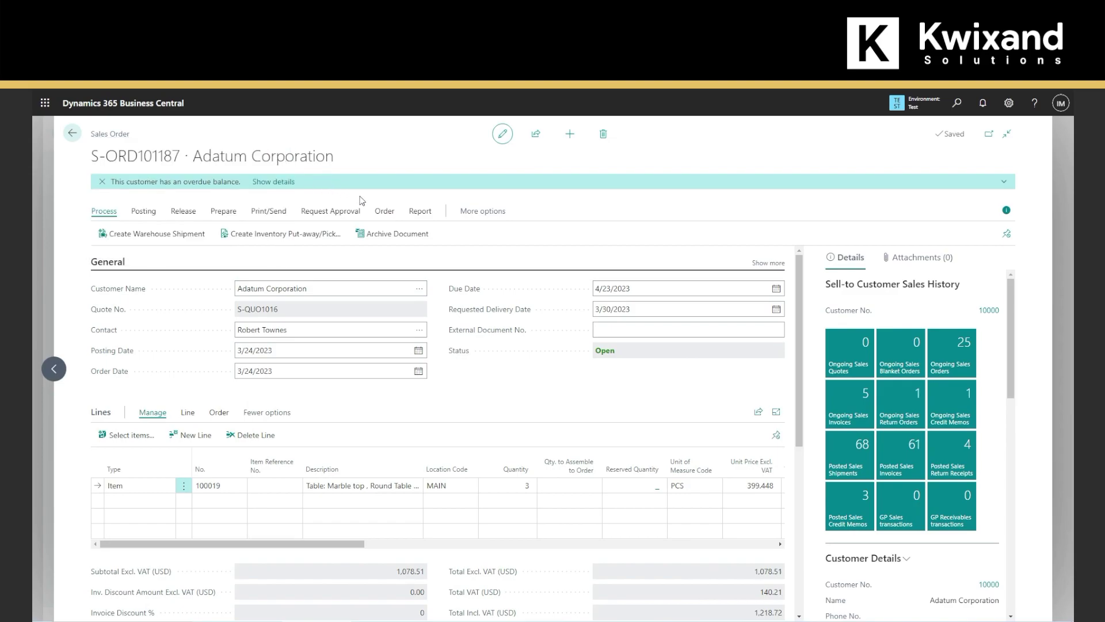
pyautogui.click(102, 182)
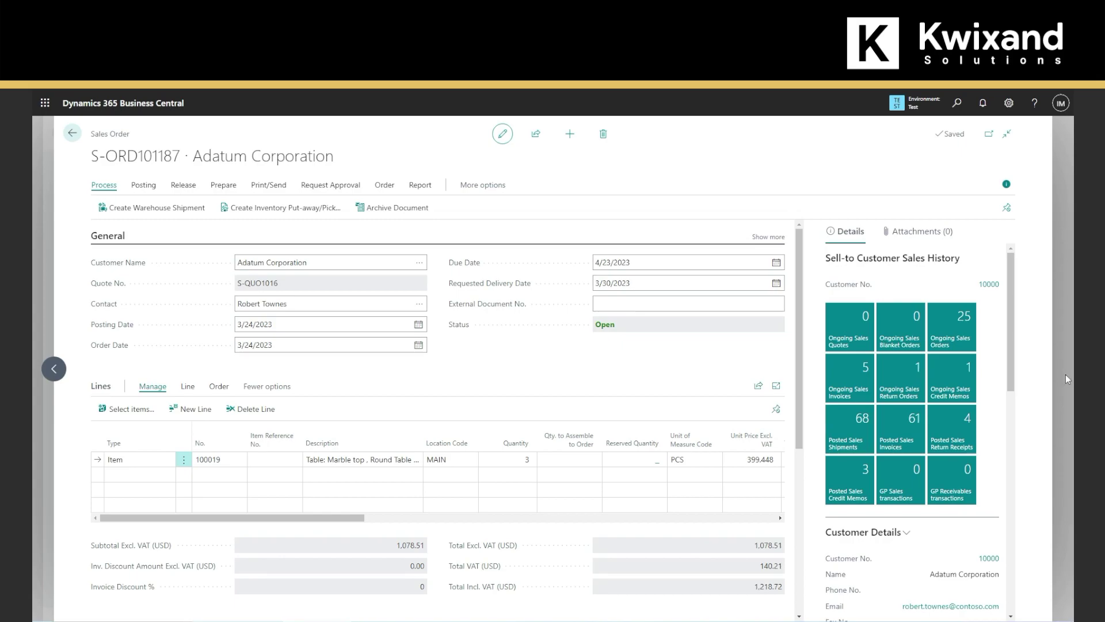
# - Release sales order S-ORD101187 and post it with Ship and Invoice
pyautogui.click(182, 185)
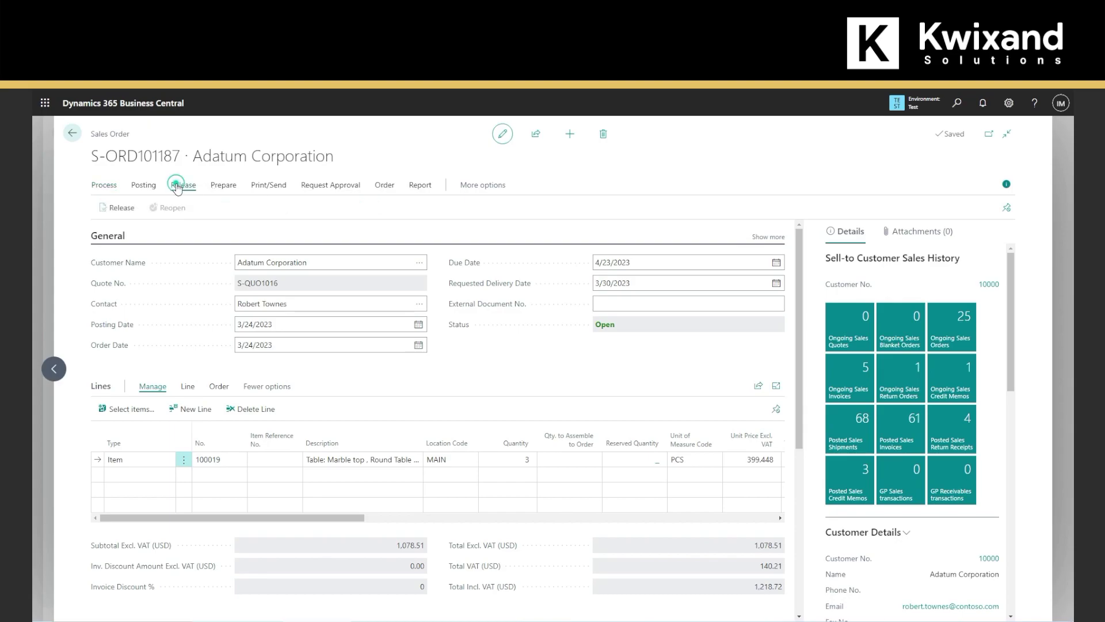
pyautogui.click(130, 209)
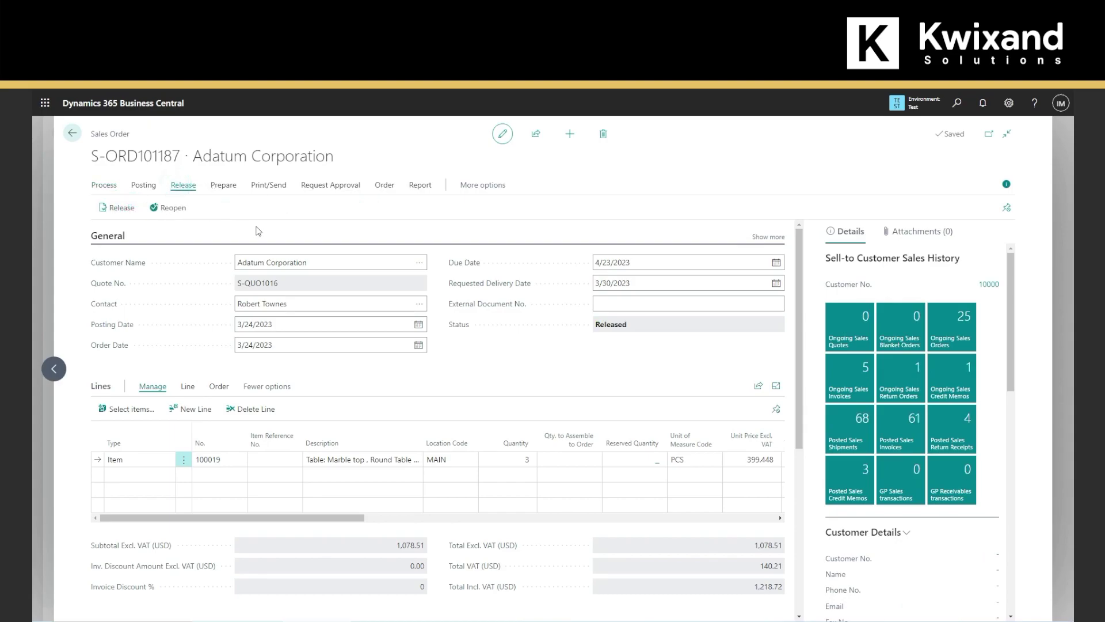
pyautogui.click(145, 185)
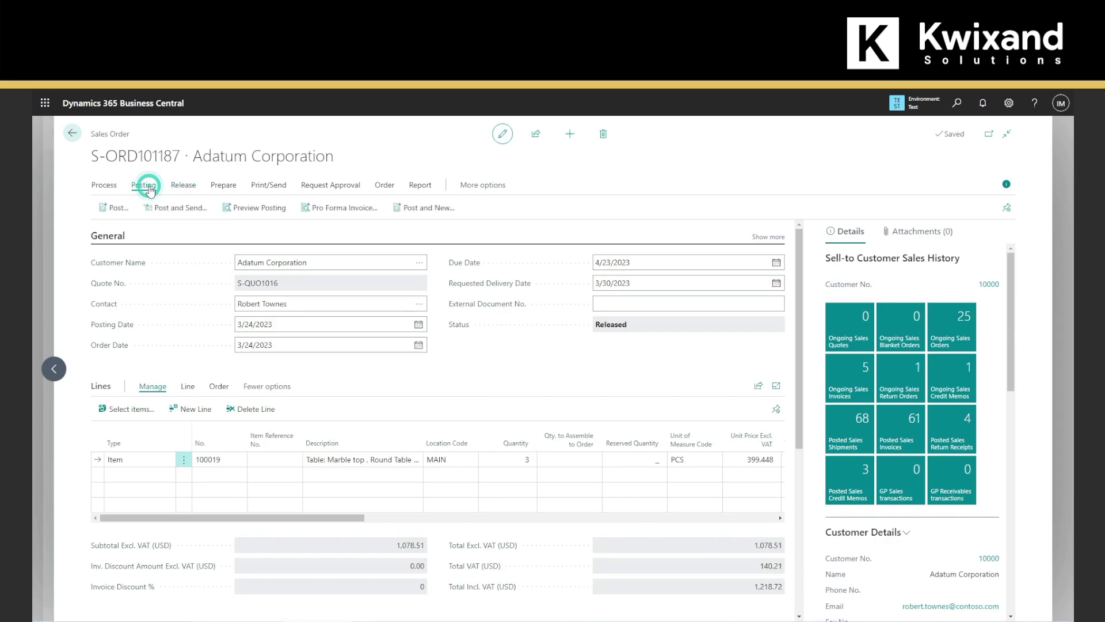
pyautogui.click(117, 209)
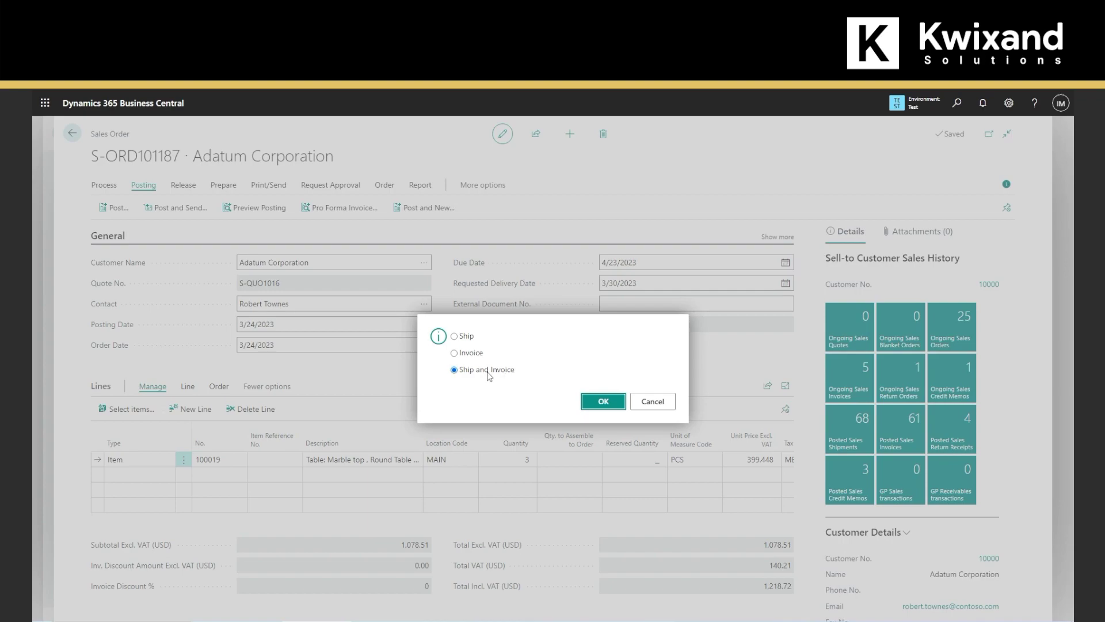
pyautogui.click(587, 402)
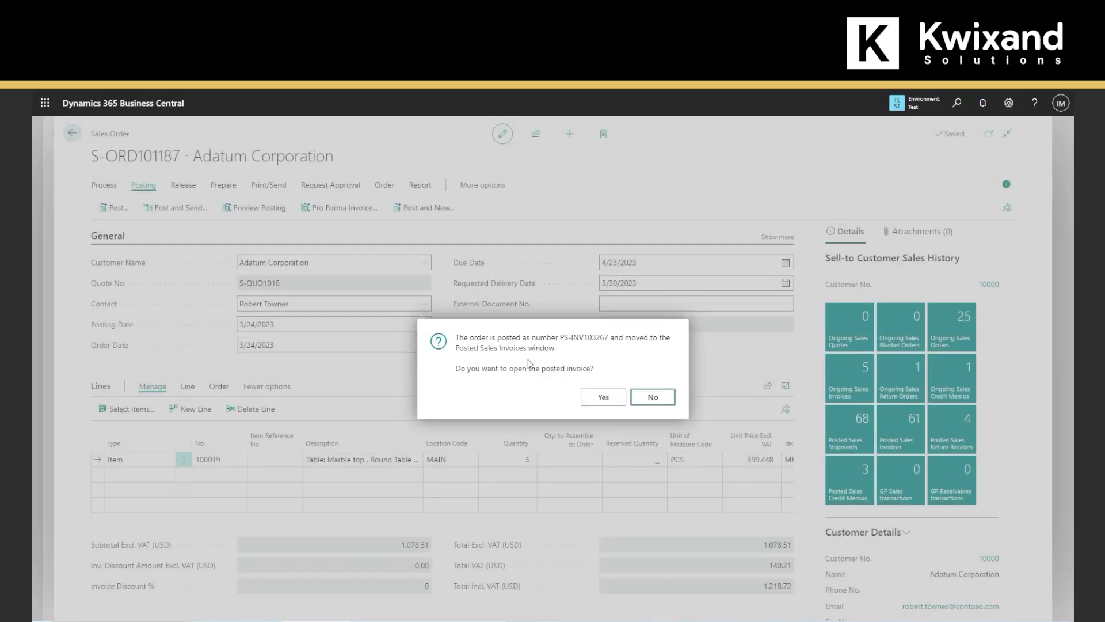
# - Open the newly posted invoice PS-INV103267
pyautogui.click(599, 397)
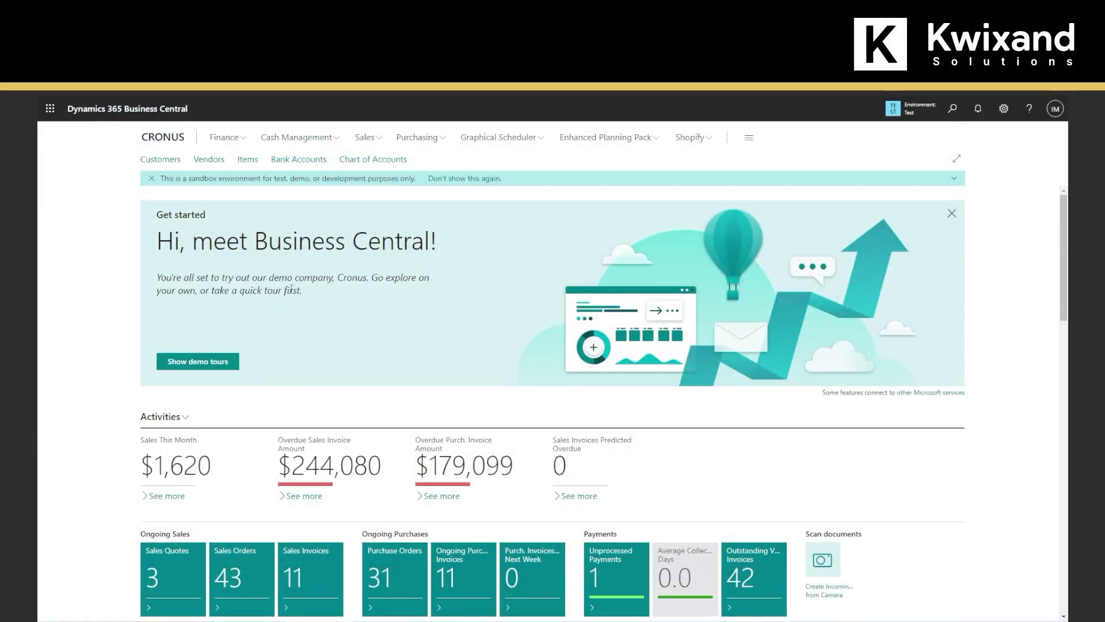
# - In the CASH payment journal, add a Customer payment line for account 10000 Adatum Corporation
pyautogui.click(307, 138)
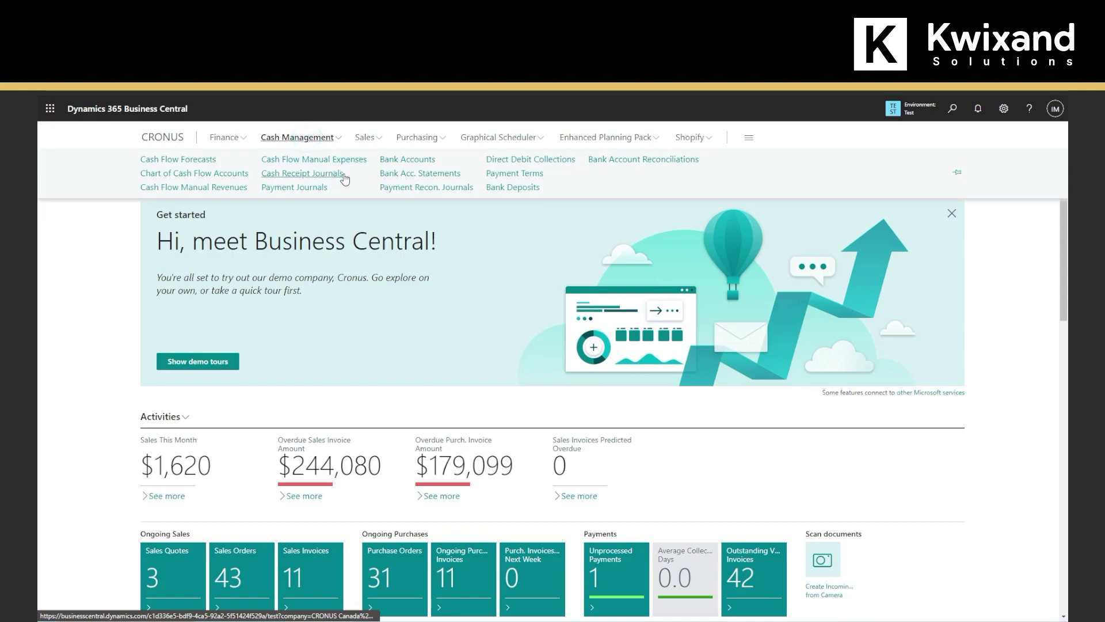
pyautogui.click(282, 188)
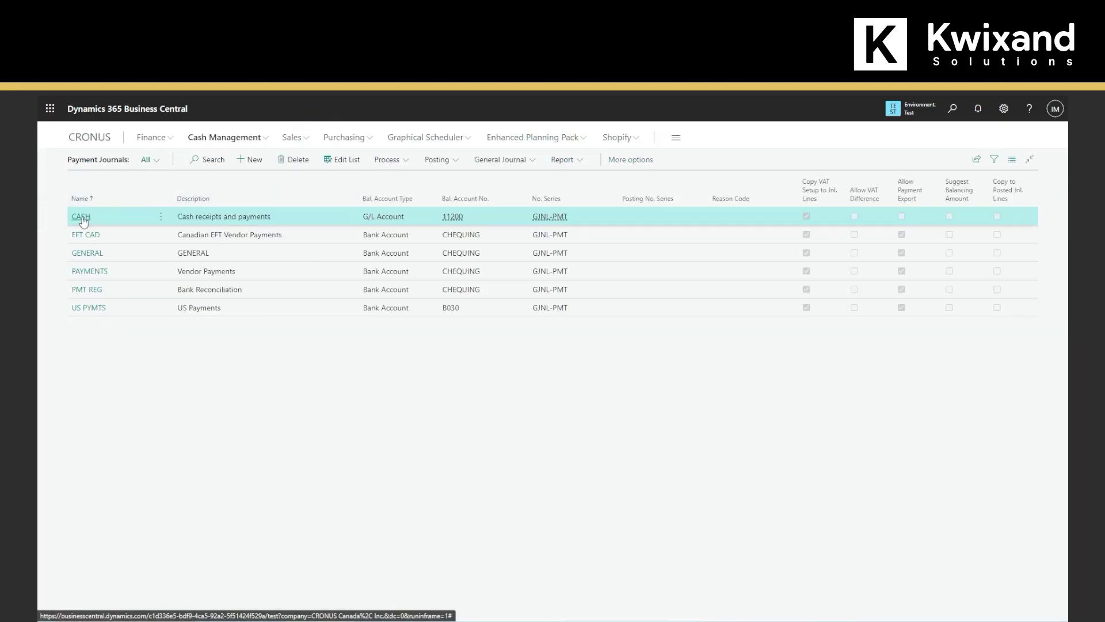
pyautogui.click(81, 217)
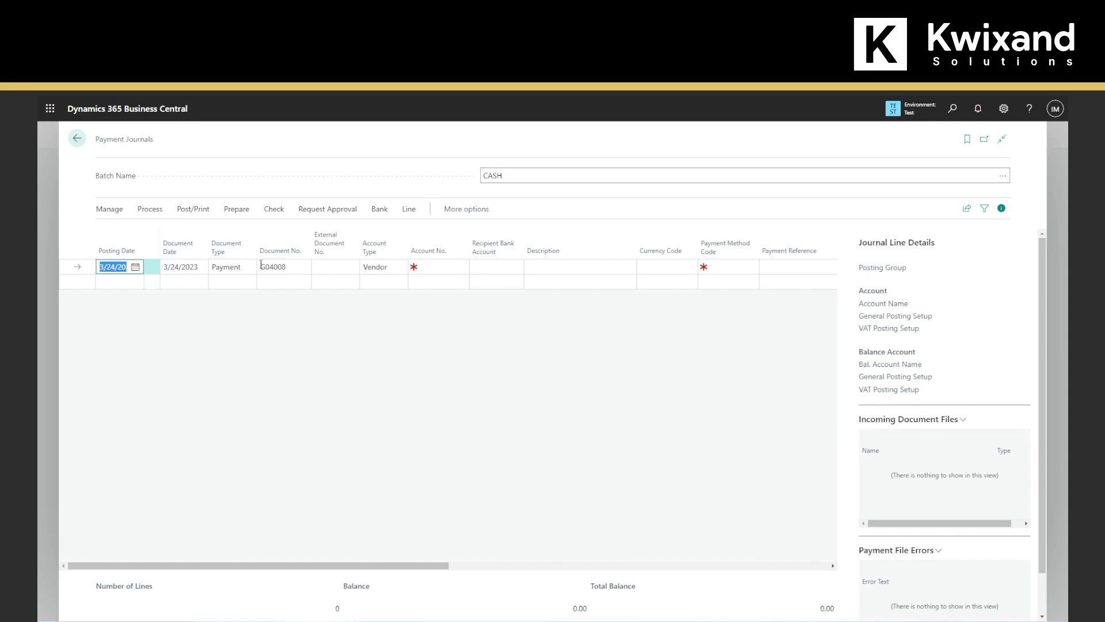
pyautogui.click(380, 265)
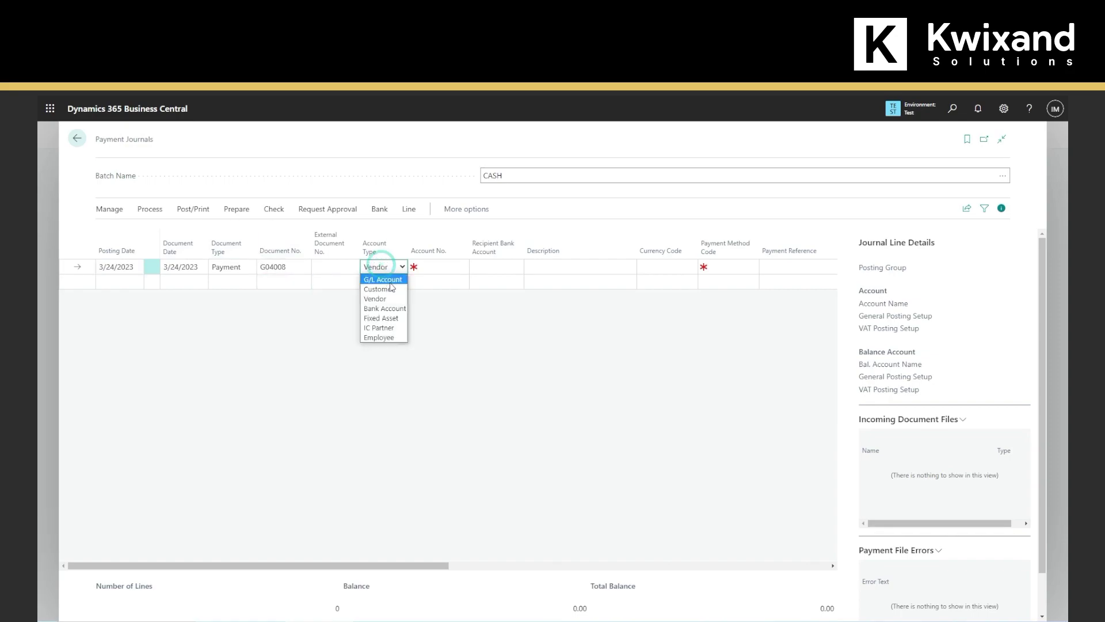
pyautogui.click(391, 288)
pyautogui.click(440, 269)
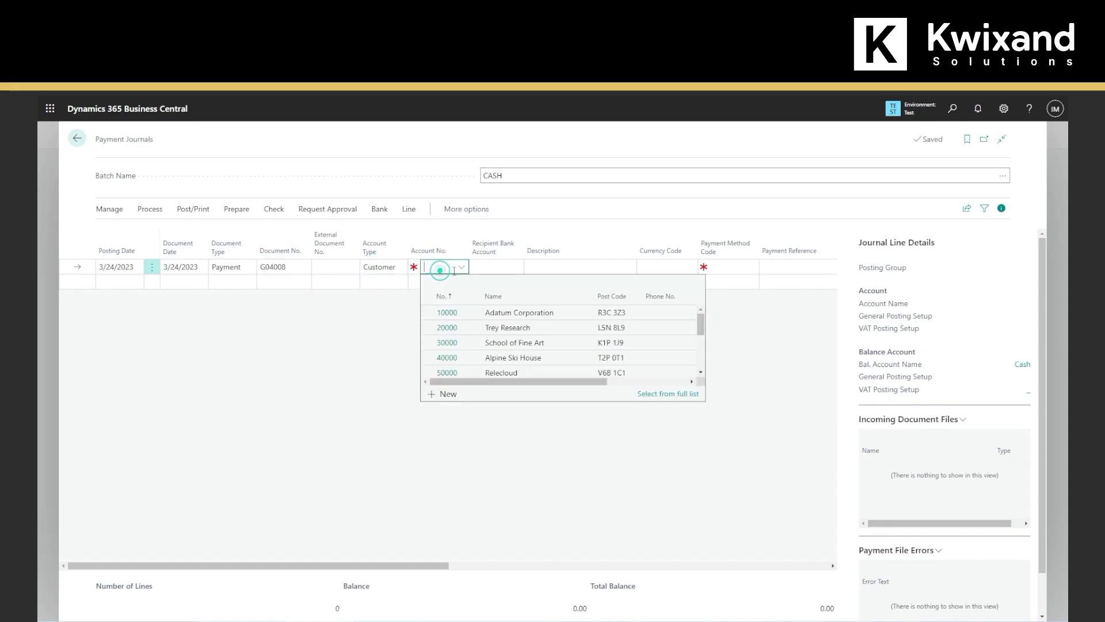
pyautogui.click(462, 312)
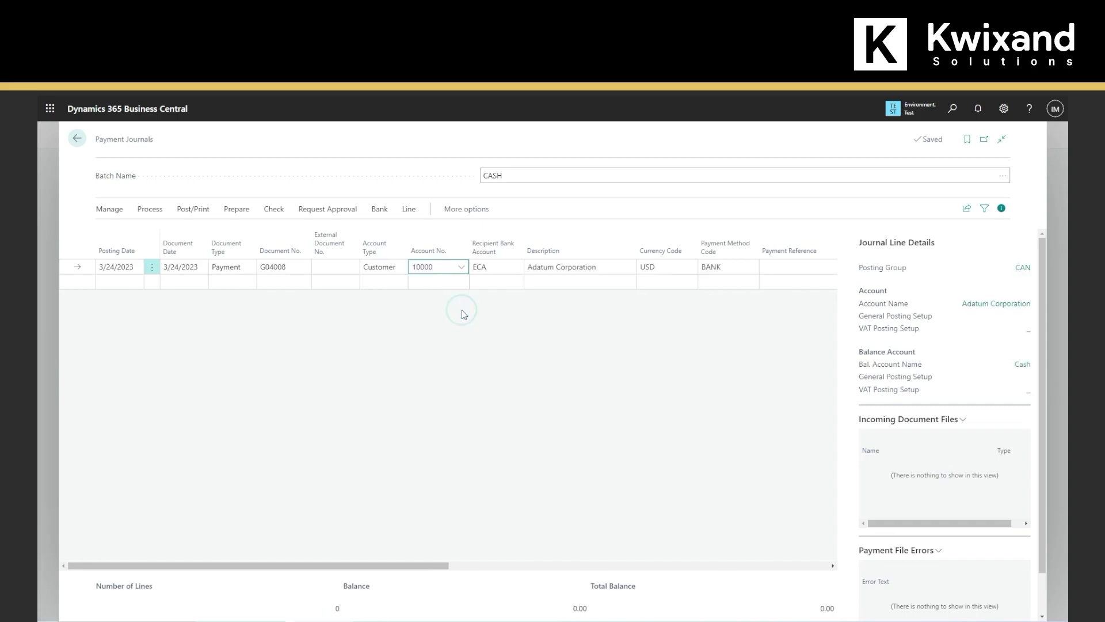
pyautogui.click(151, 210)
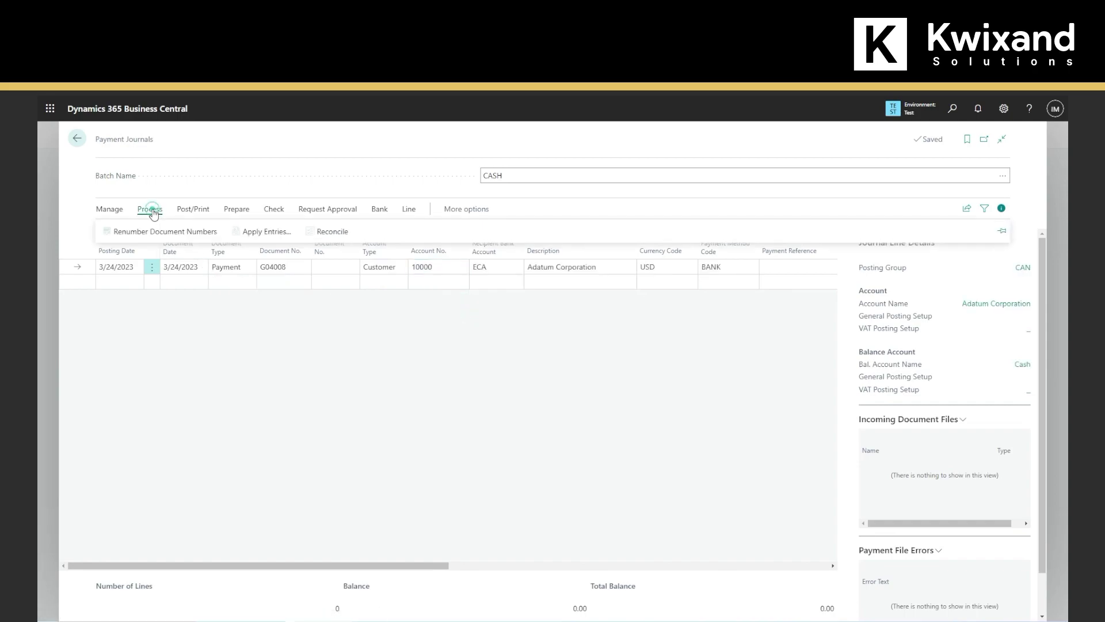
# - Sort open customer entries newest first and set Applies-to ID G04008 on invoice PS-INV103267 (1,218.72)
pyautogui.click(265, 231)
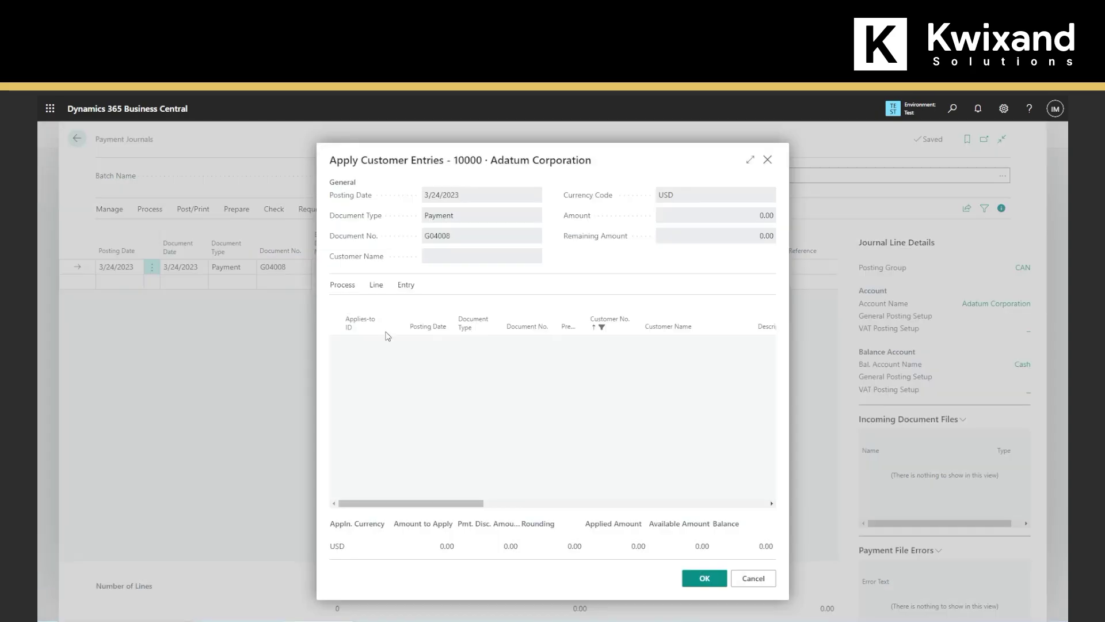
pyautogui.click(429, 332)
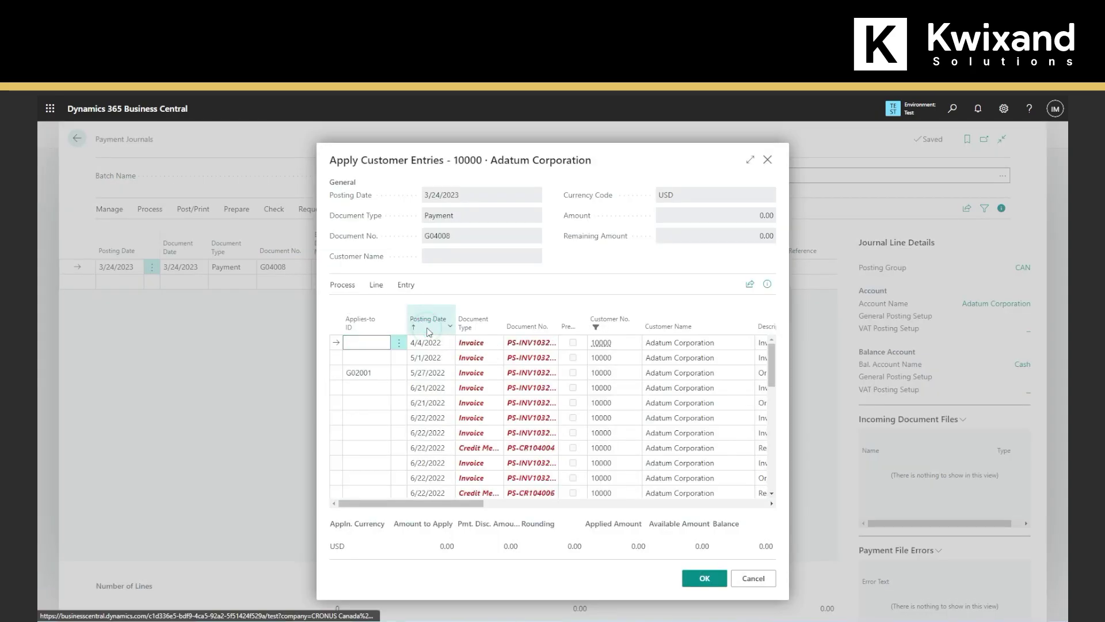
pyautogui.click(429, 328)
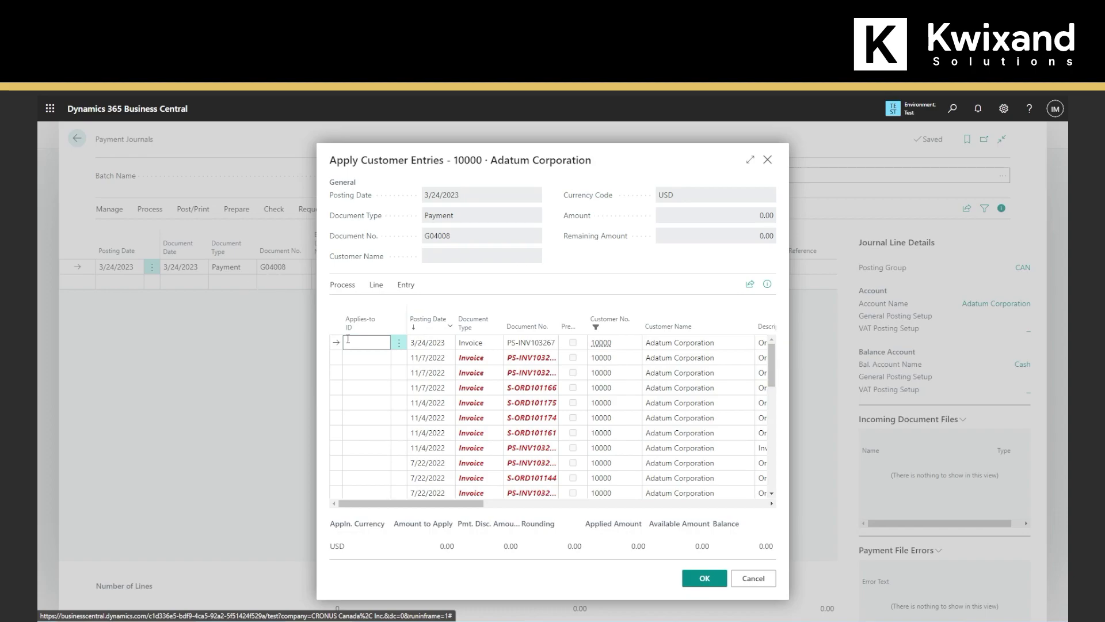
pyautogui.write('G')
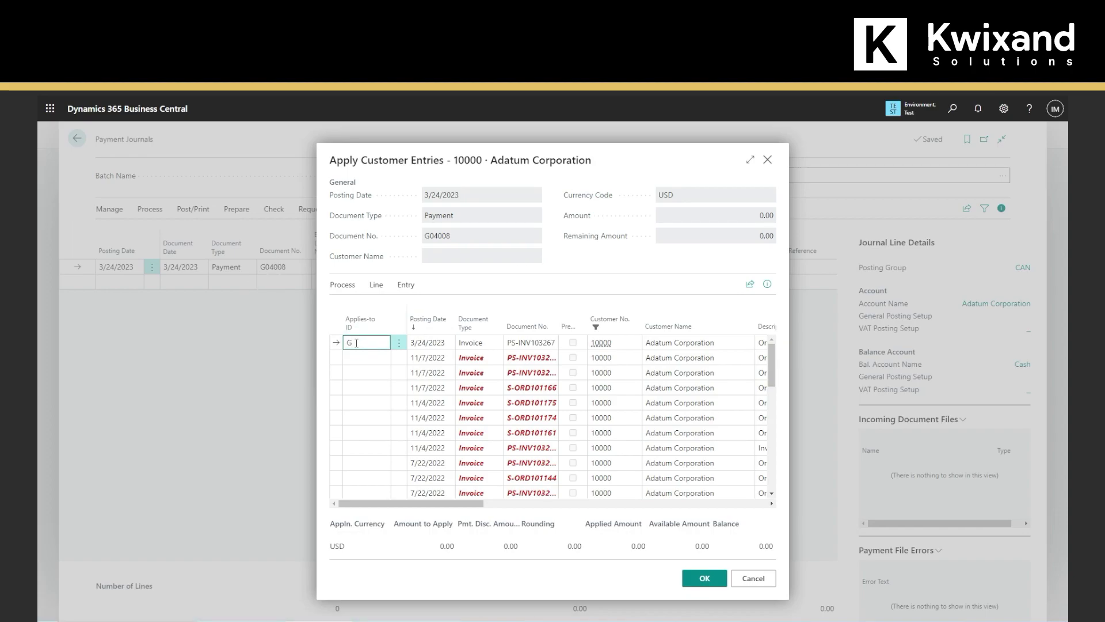
pyautogui.write('04008')
pyautogui.click(334, 344)
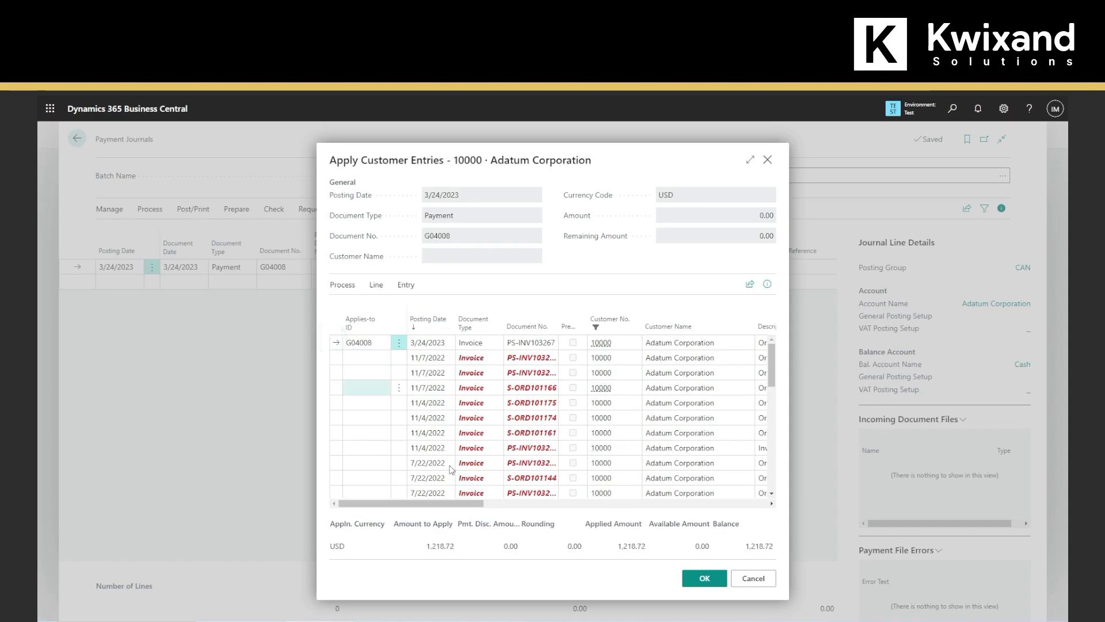
pyautogui.click(694, 577)
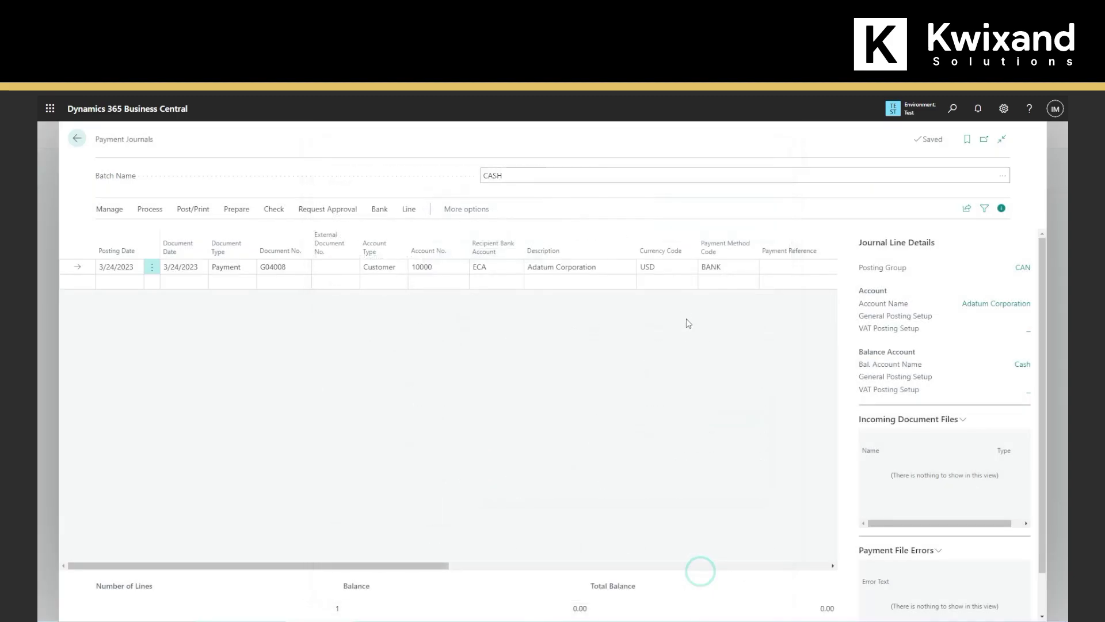
# - Post the CASH payment journal line G04008 and acknowledge the successful posting message
pyautogui.moveTo(437, 569); pyautogui.dragTo(645, 567)
pyautogui.moveTo(563, 565); pyautogui.dragTo(257, 564)
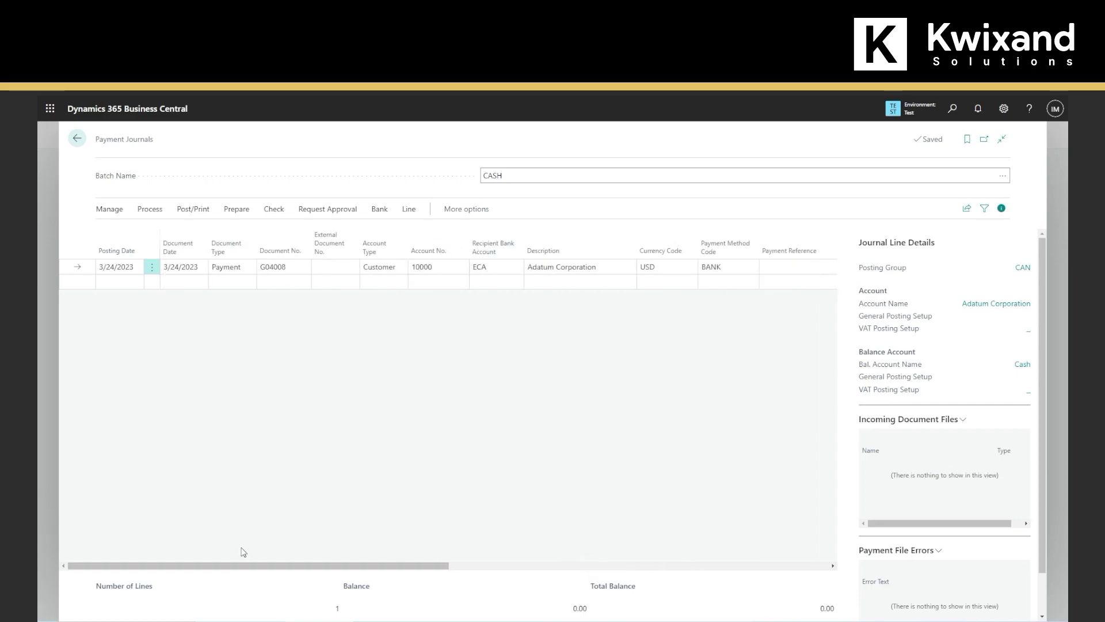
pyautogui.click(157, 212)
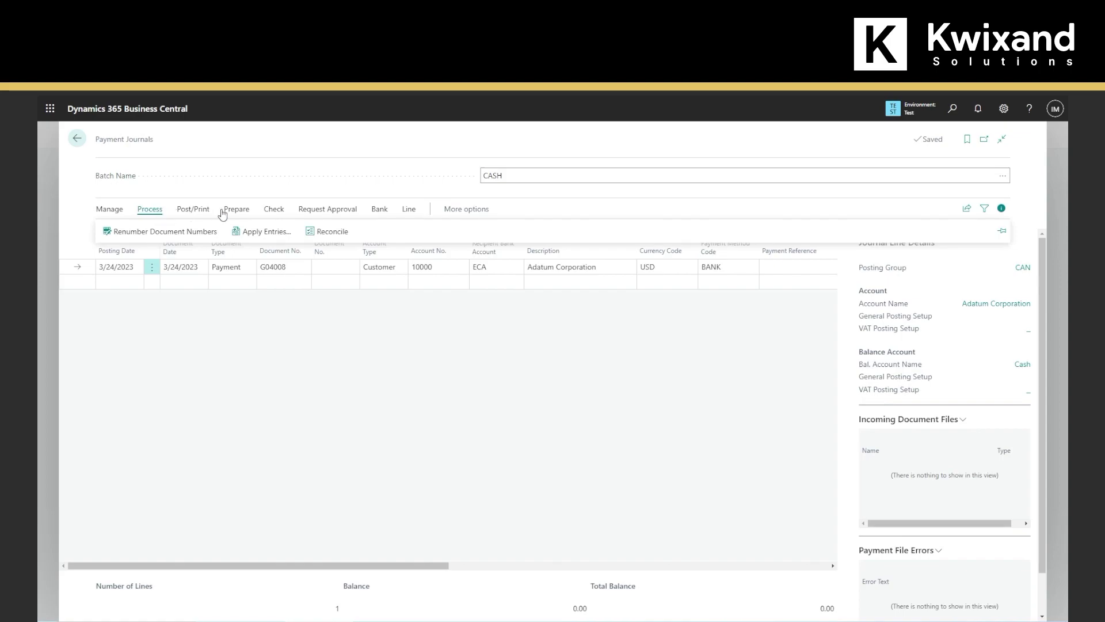
pyautogui.click(195, 211)
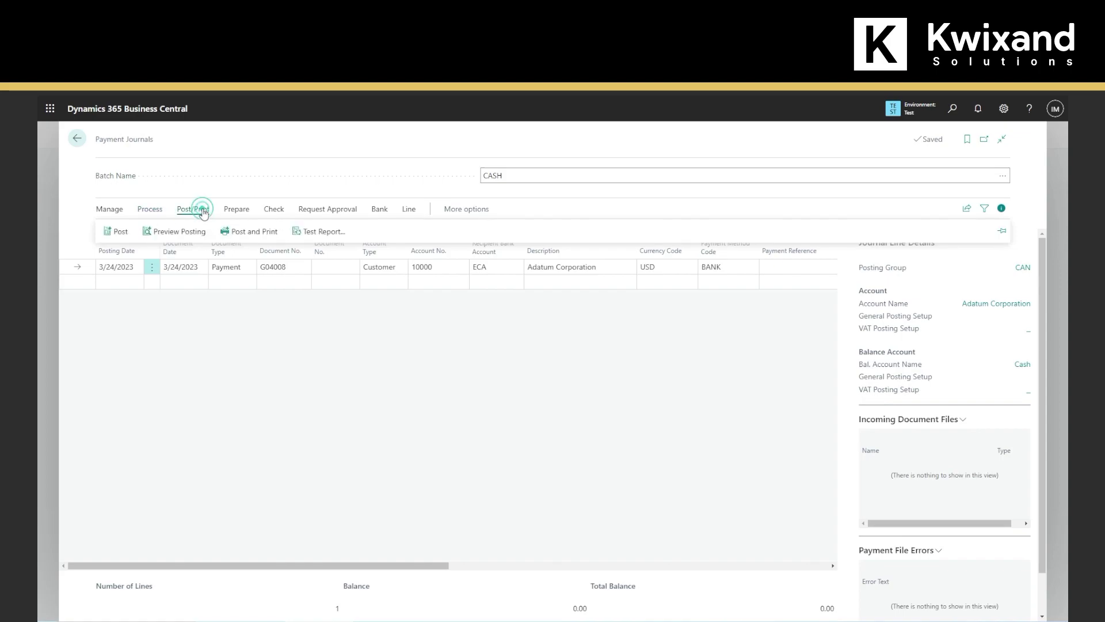
pyautogui.click(119, 232)
pyautogui.click(603, 396)
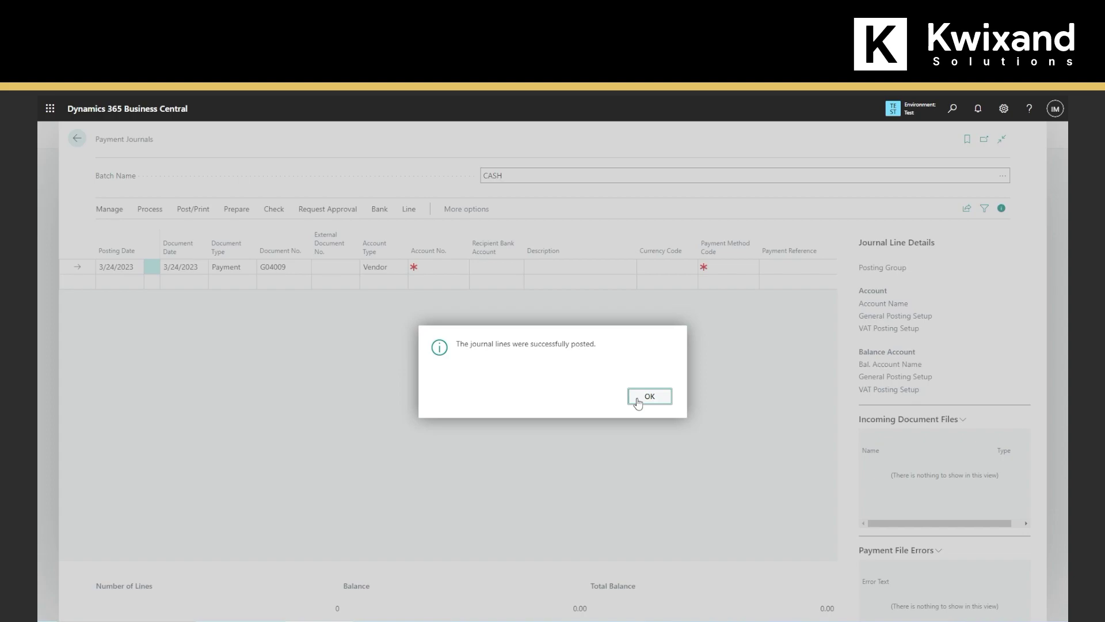
pyautogui.click(637, 401)
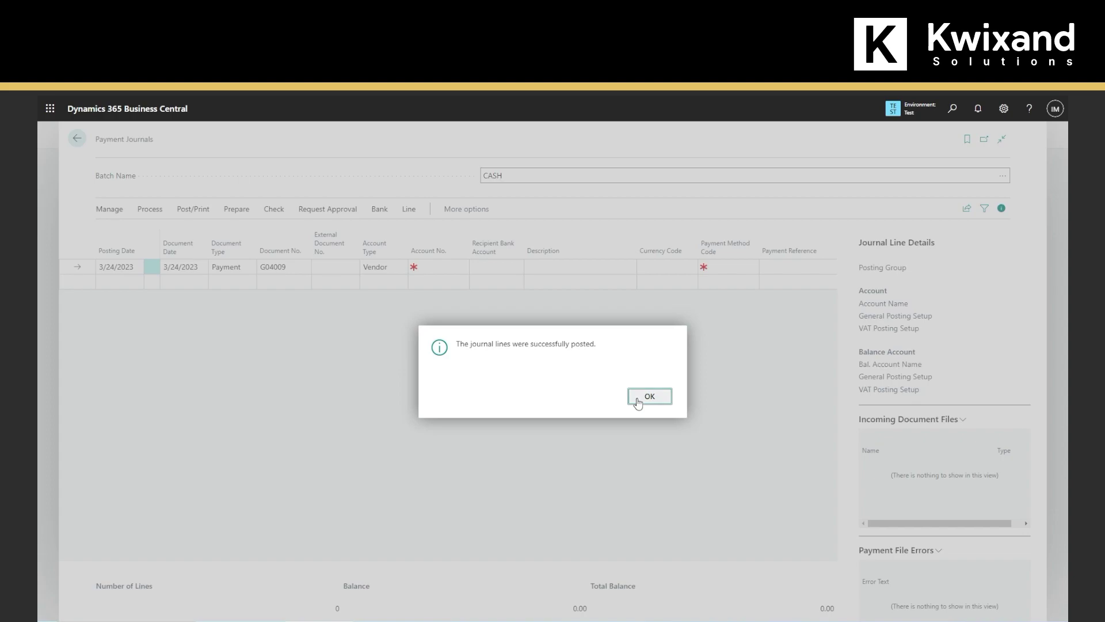